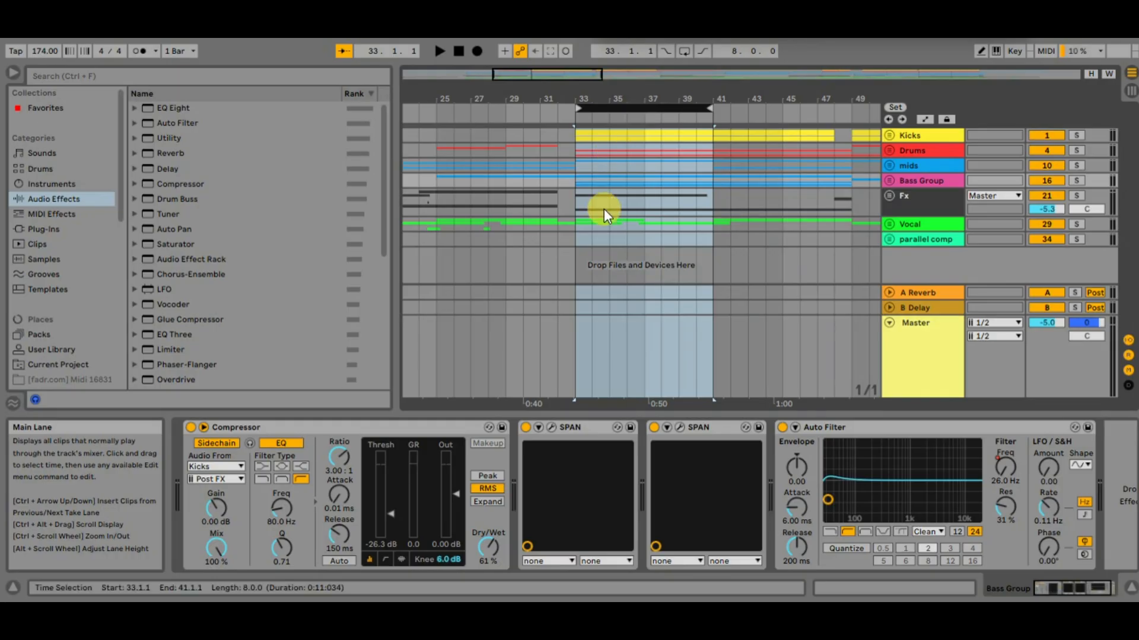
Try duplicating bars 33 to 41 of all tracks over the following eight bars, and undo it
{"action": "key", "text": "ctrl+d"}
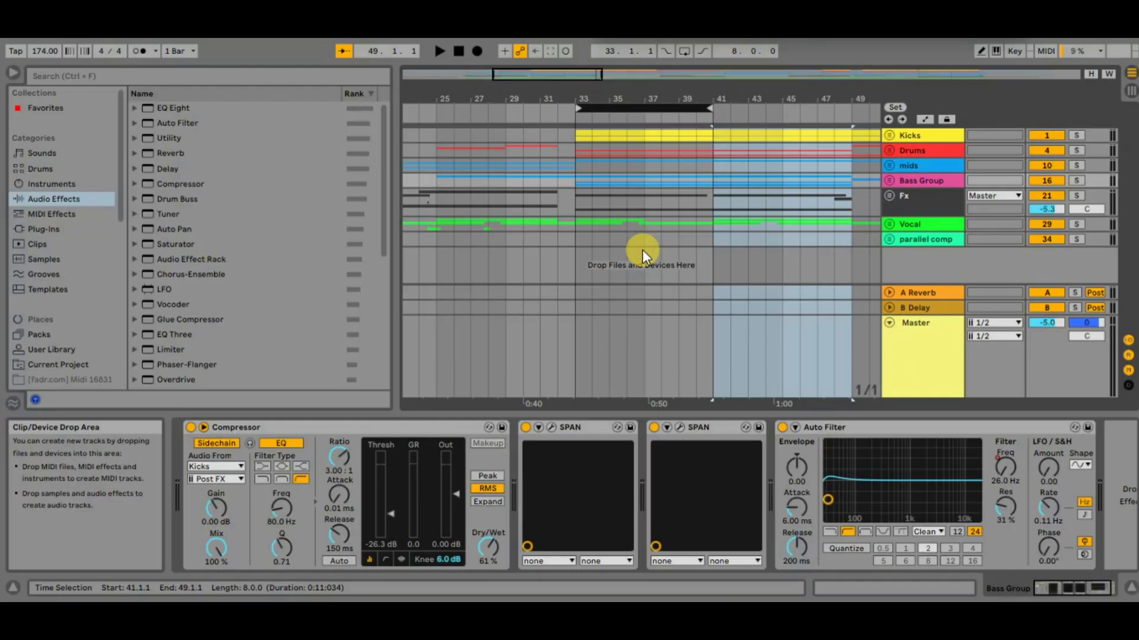
{"action": "key", "text": "ctrl+z"}
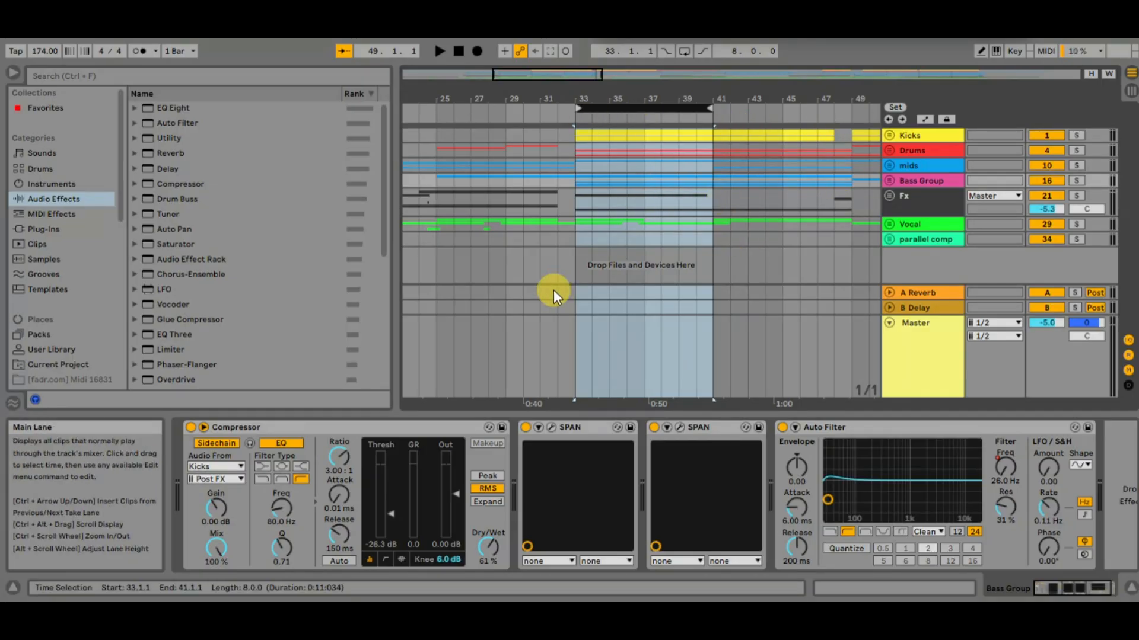
Try Duplicate Time on the loop region from bar 33 to 41, and inspect the later arrangement
{"action": "right_click", "coordinate": [673, 112]}
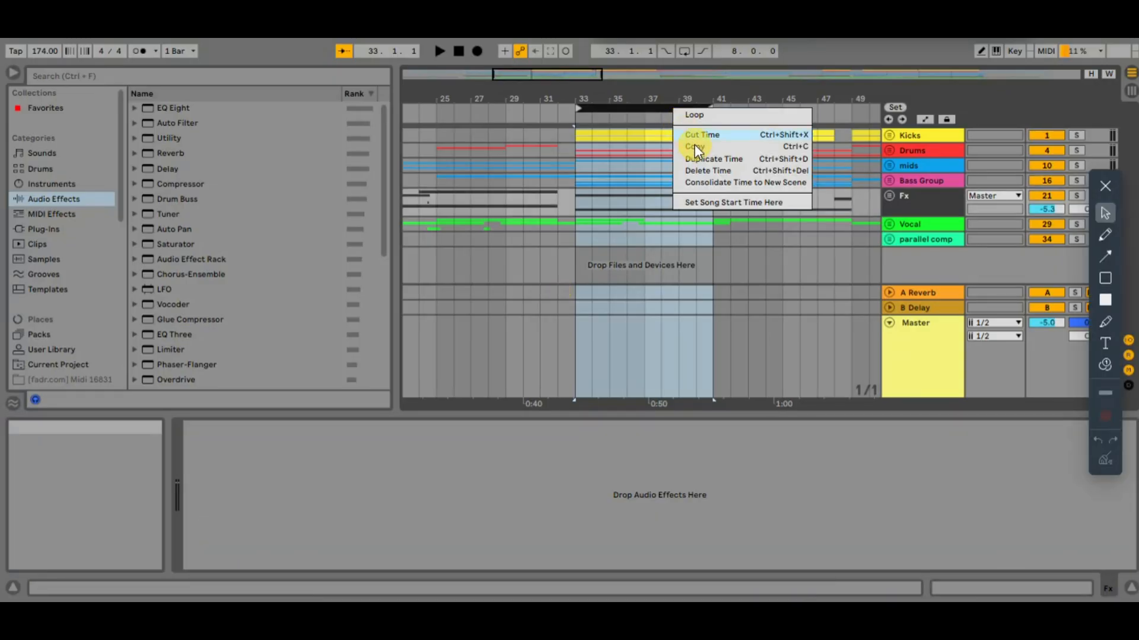
{"action": "left_click", "coordinate": [706, 159]}
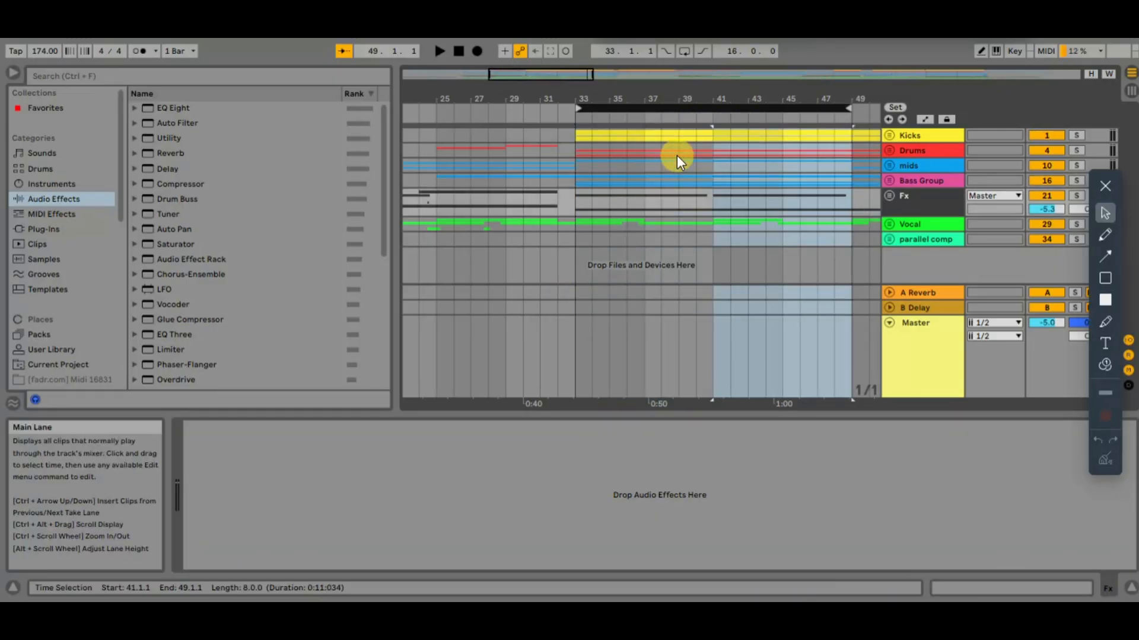
{"action": "scroll", "coordinate": [777, 188], "scroll_direction": "right", "scroll_amount": 8}
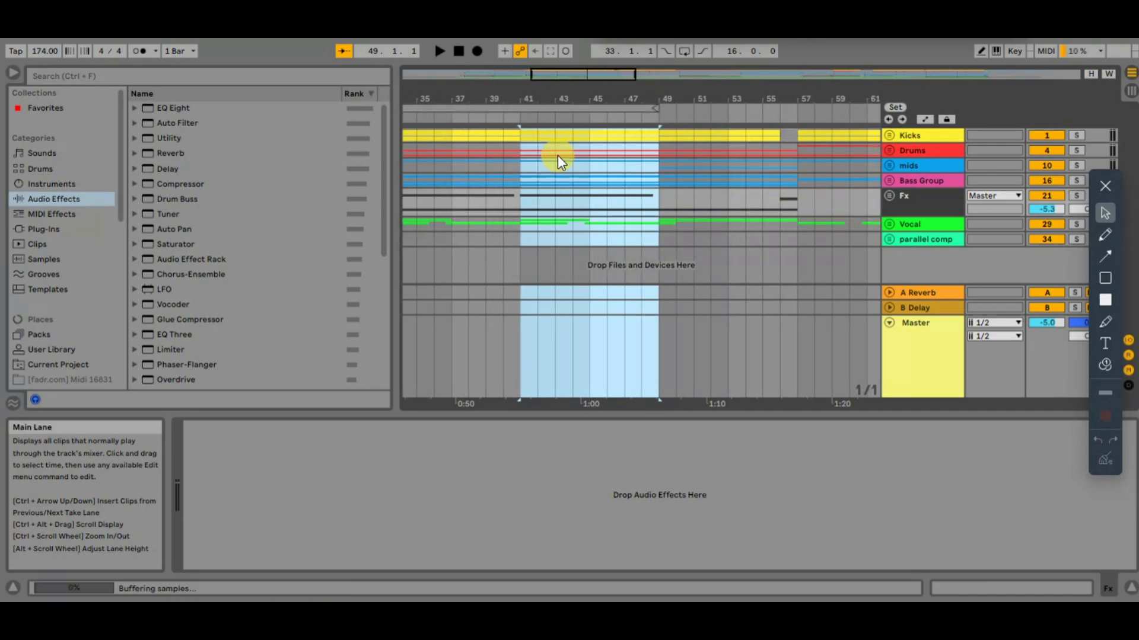
{"action": "scroll", "coordinate": [558, 156], "scroll_direction": "left", "scroll_amount": 6}
{"action": "scroll", "coordinate": [595, 151], "scroll_direction": "left", "scroll_amount": 2}
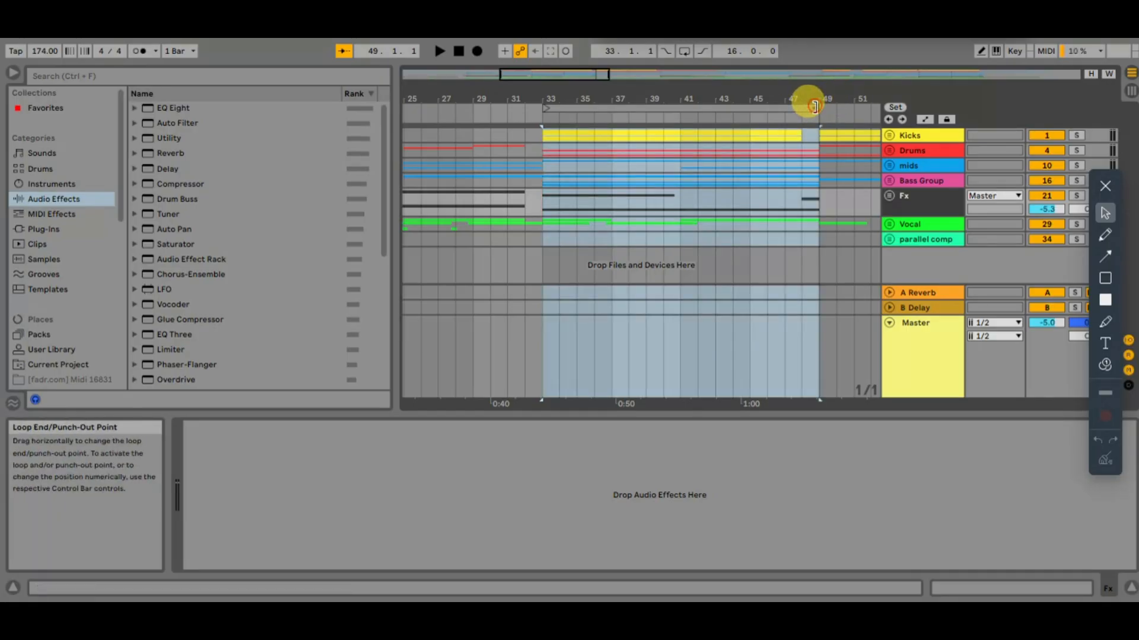
Shorten the loop to end at bar 41, select its time range, and try inserting silence there
{"action": "left_click_drag", "start_coordinate": [808, 104], "coordinate": [676, 107]}
{"action": "left_click", "coordinate": [608, 108]}
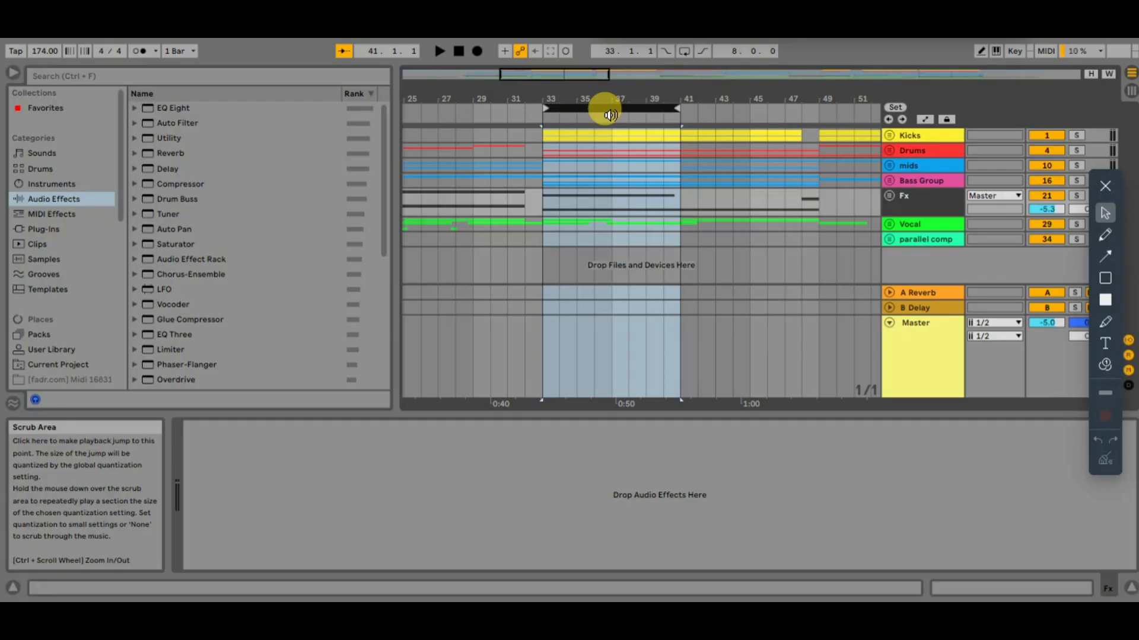
{"action": "key", "text": "ctrl+i"}
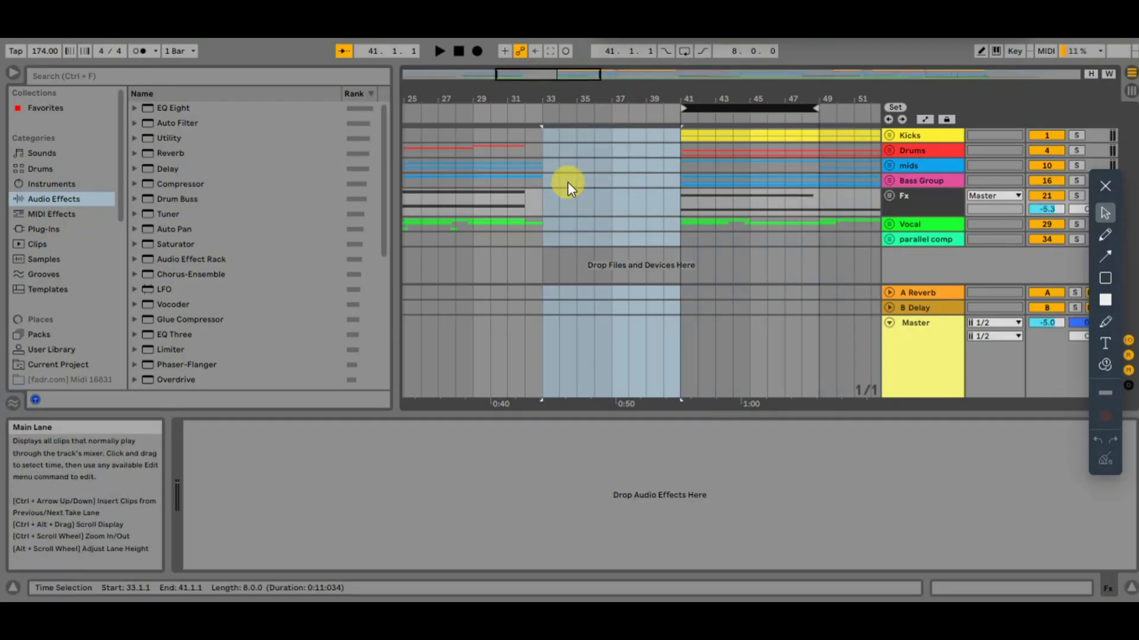
{"action": "key", "text": "ctrl+z"}
Apply Duplicate Time to the loop region from bar 33 to 41, and select bars 39 to 41 on the Drums track
{"action": "right_click", "coordinate": [608, 110]}
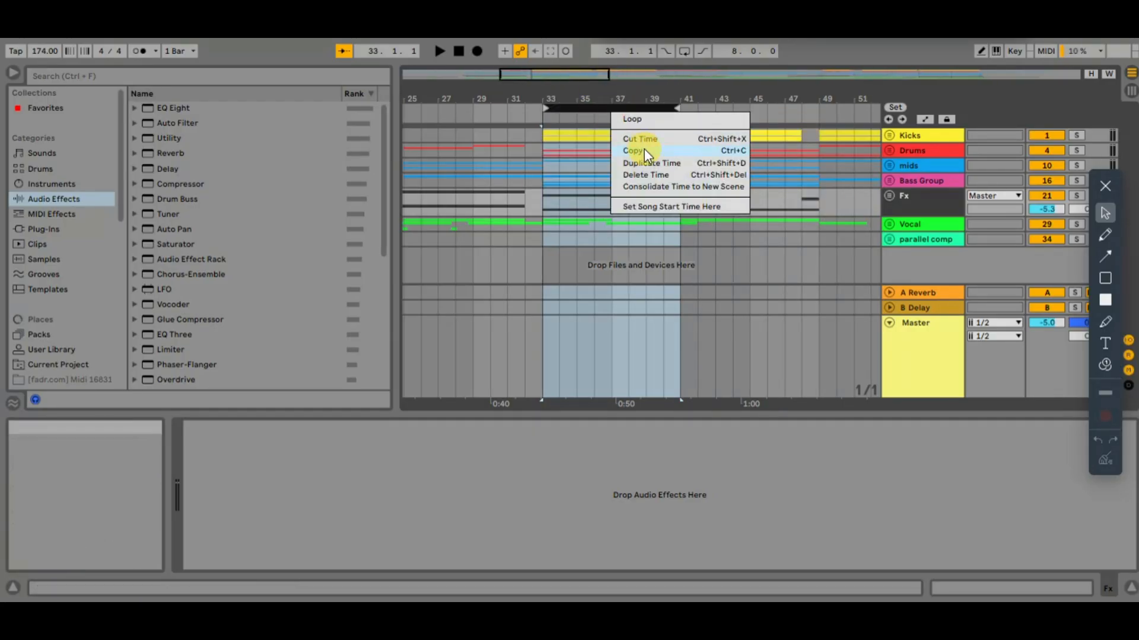
{"action": "left_click", "coordinate": [643, 165]}
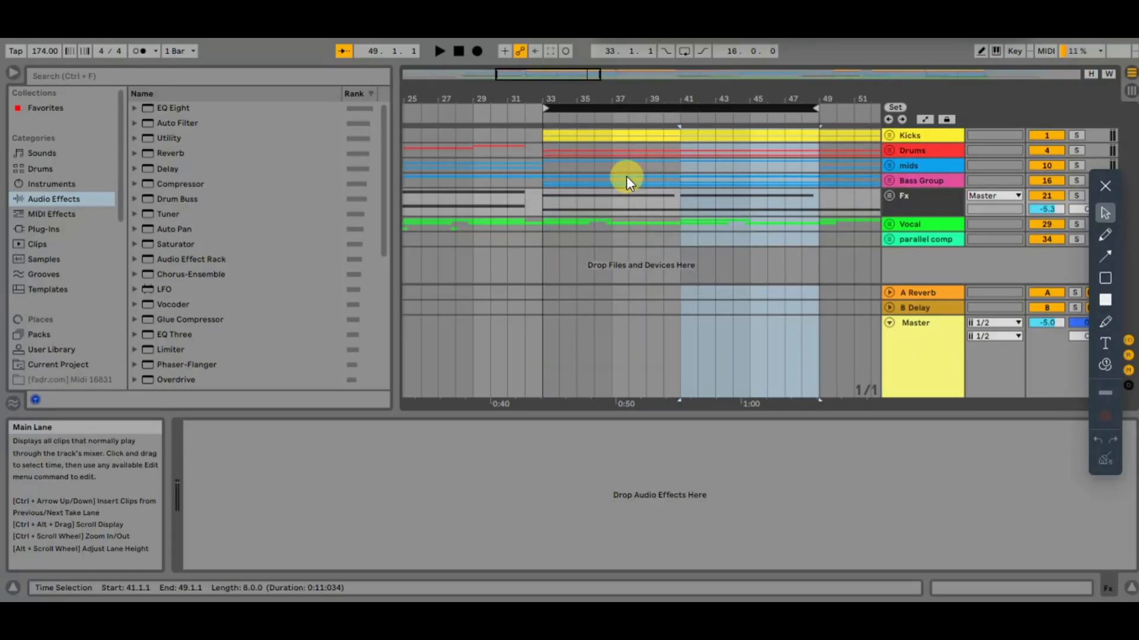
{"action": "left_click", "coordinate": [570, 159]}
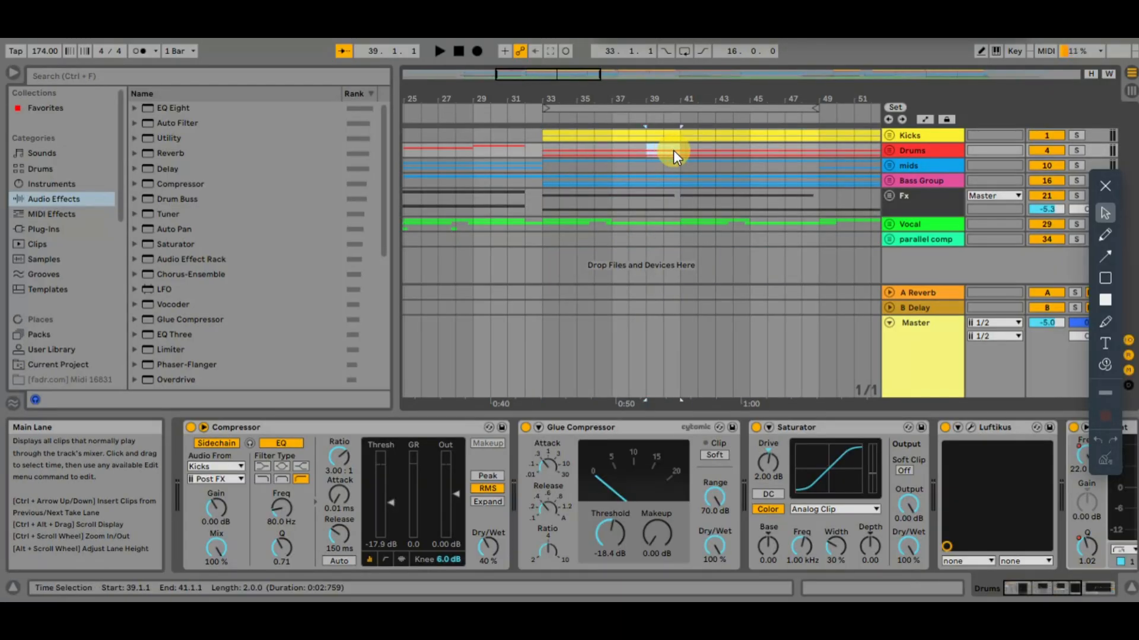
Switch back and forth between Session View and Arrangement View, selecting the Kicks track and ending in Arrangement View
{"action": "key", "text": "Tab"}
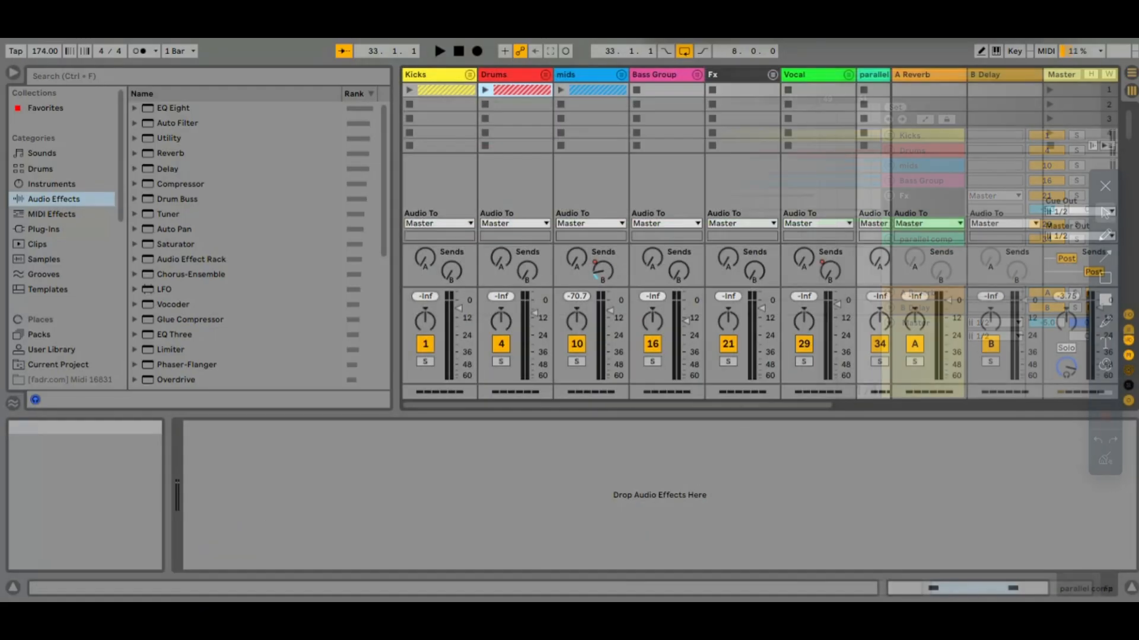
{"action": "left_click", "coordinate": [439, 75]}
{"action": "key", "text": "Tab"}
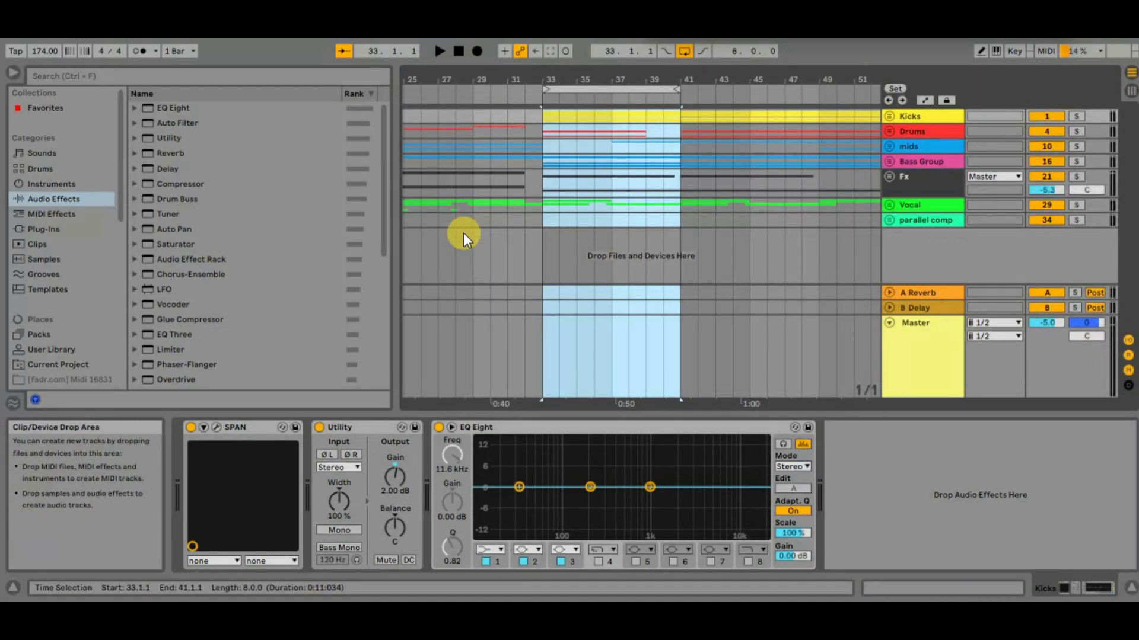
{"action": "key", "text": "Tab"}
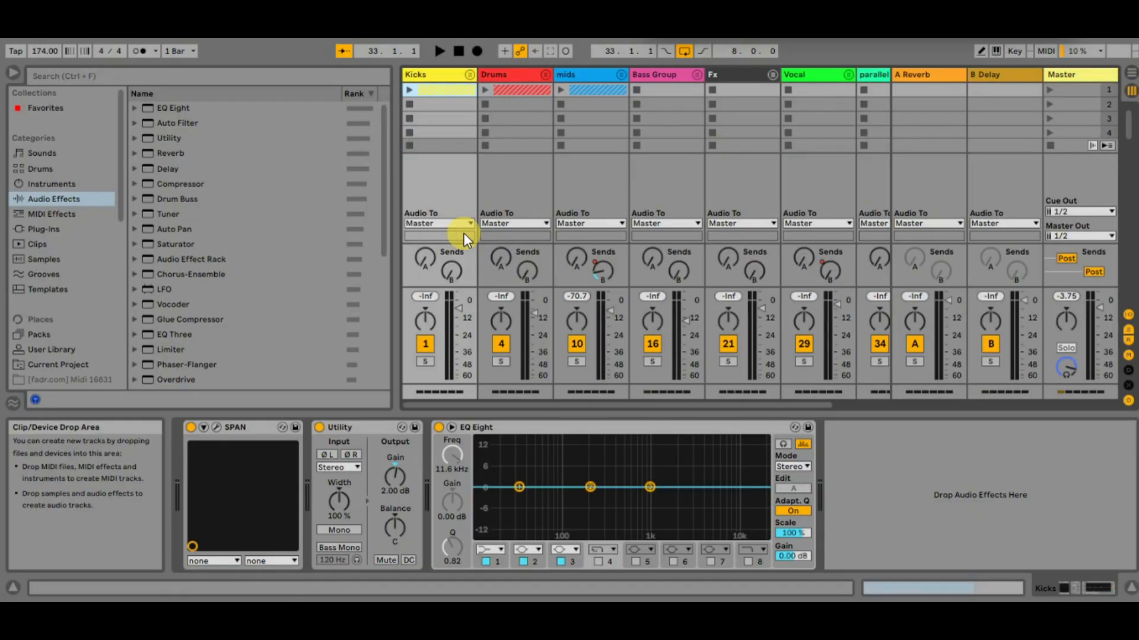
{"action": "key", "text": "Tab"}
{"action": "key", "text": "Tab"}
{"action": "key", "text": "Tab"}
Move the G#min piano clip that starts at bar 37 back to bar 33, and extend its end to bar 41
{"action": "left_click", "coordinate": [656, 208]}
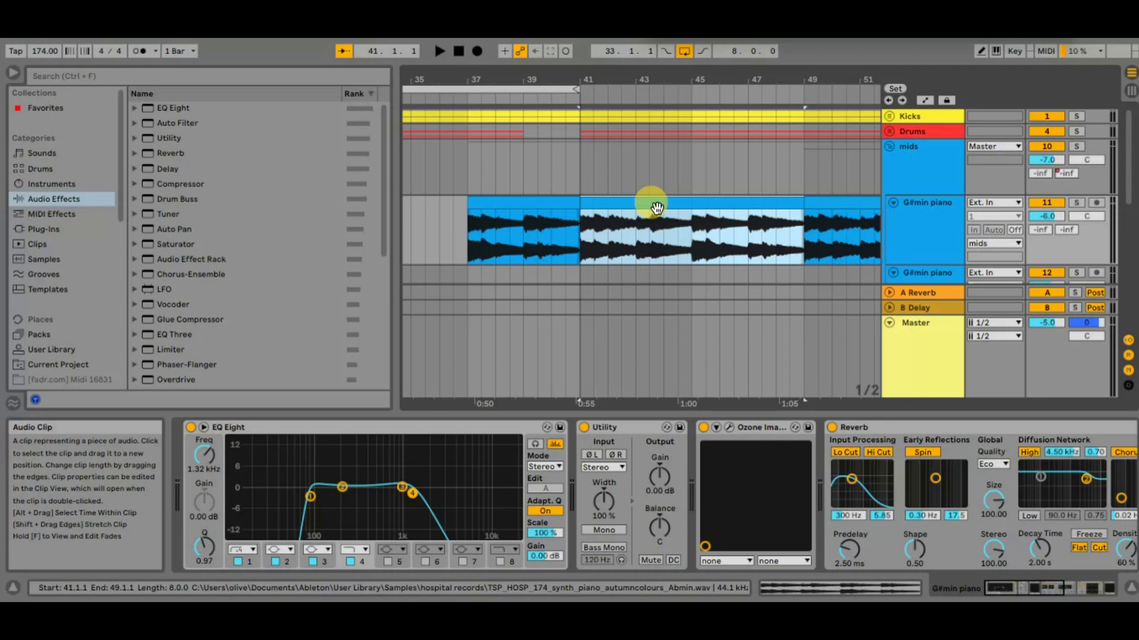
{"action": "left_click", "coordinate": [564, 200]}
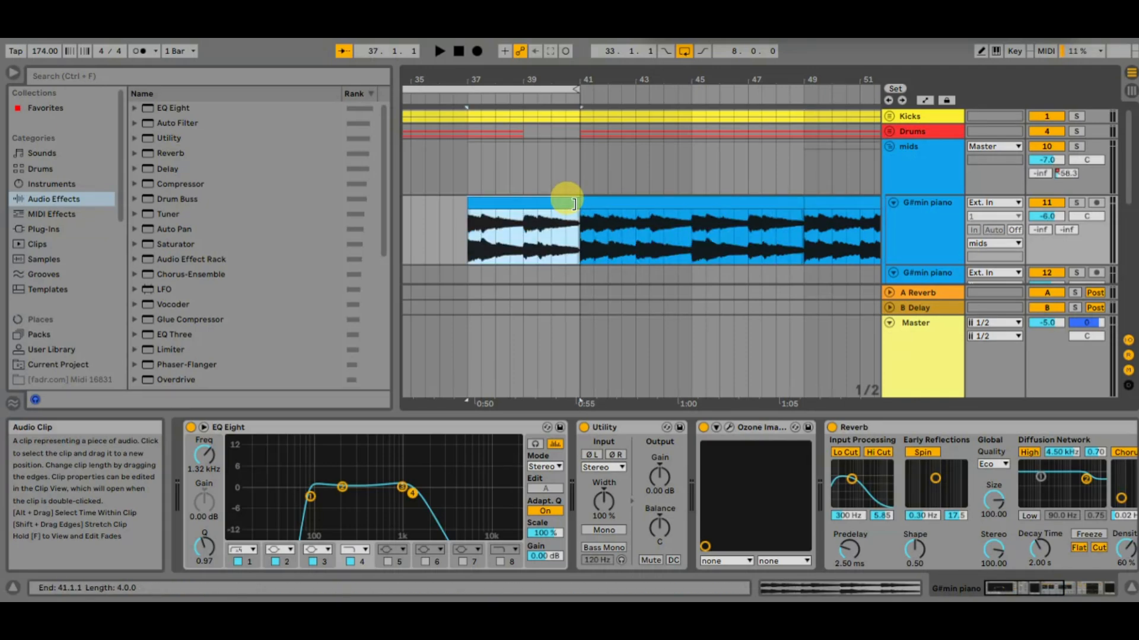
{"action": "scroll", "coordinate": [542, 203], "scroll_direction": "left", "scroll_amount": 3}
{"action": "left_click_drag", "start_coordinate": [612, 198], "coordinate": [499, 215]}
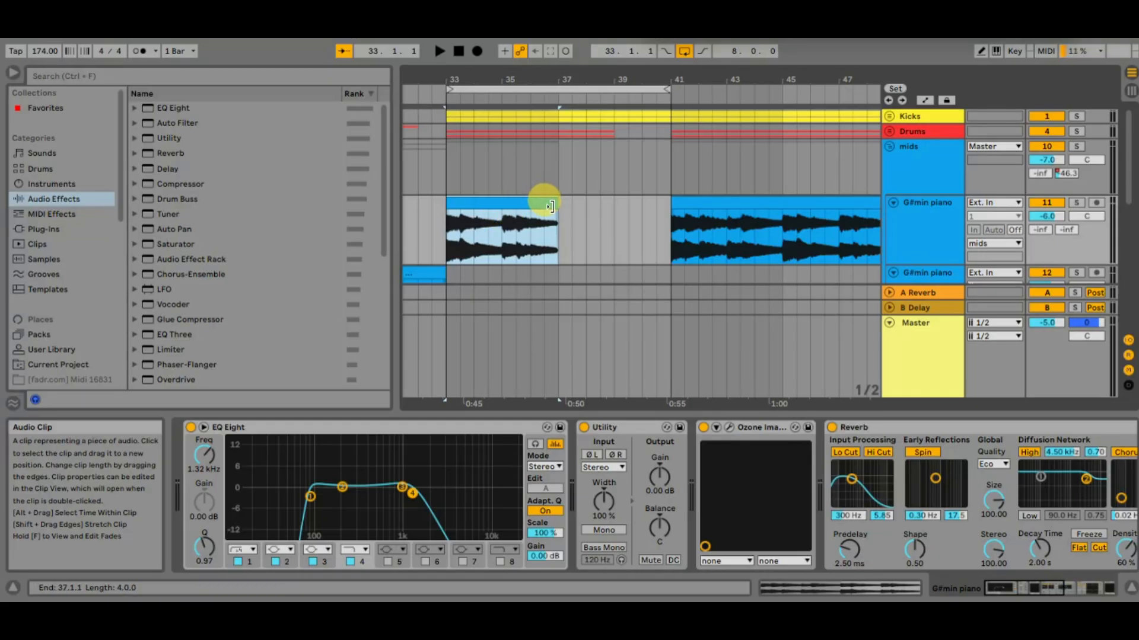
{"action": "left_click_drag", "start_coordinate": [550, 206], "coordinate": [666, 206]}
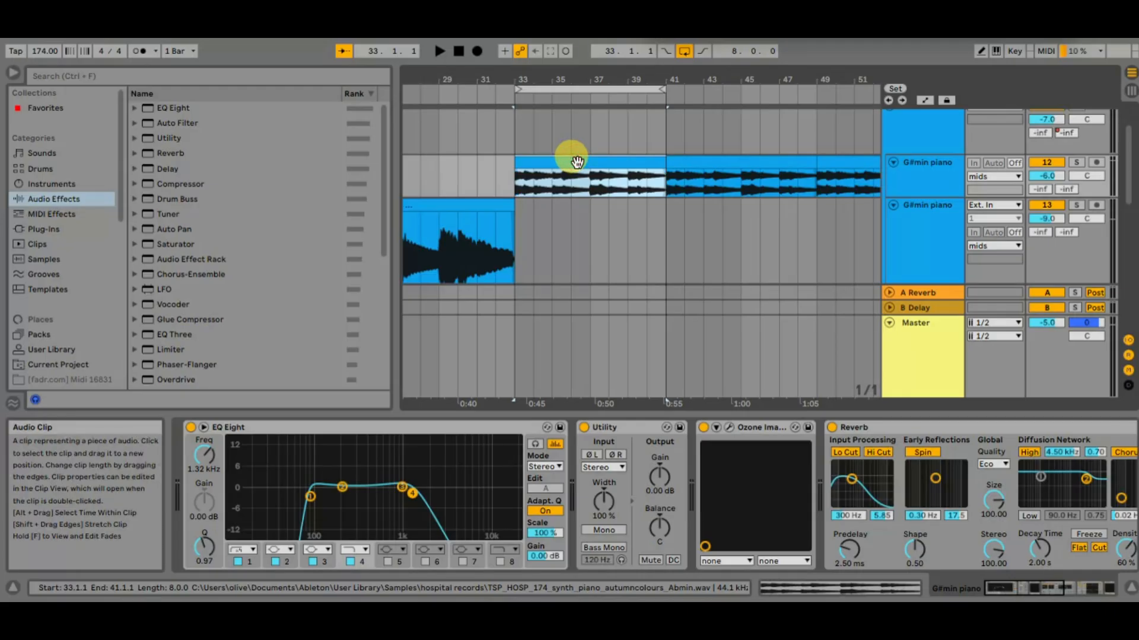
Enlarge and reduce the lane height of the G#min piano track to view its waveforms at different sizes
{"action": "scroll", "coordinate": [578, 163], "scroll_direction": "up", "scroll_amount": 4}
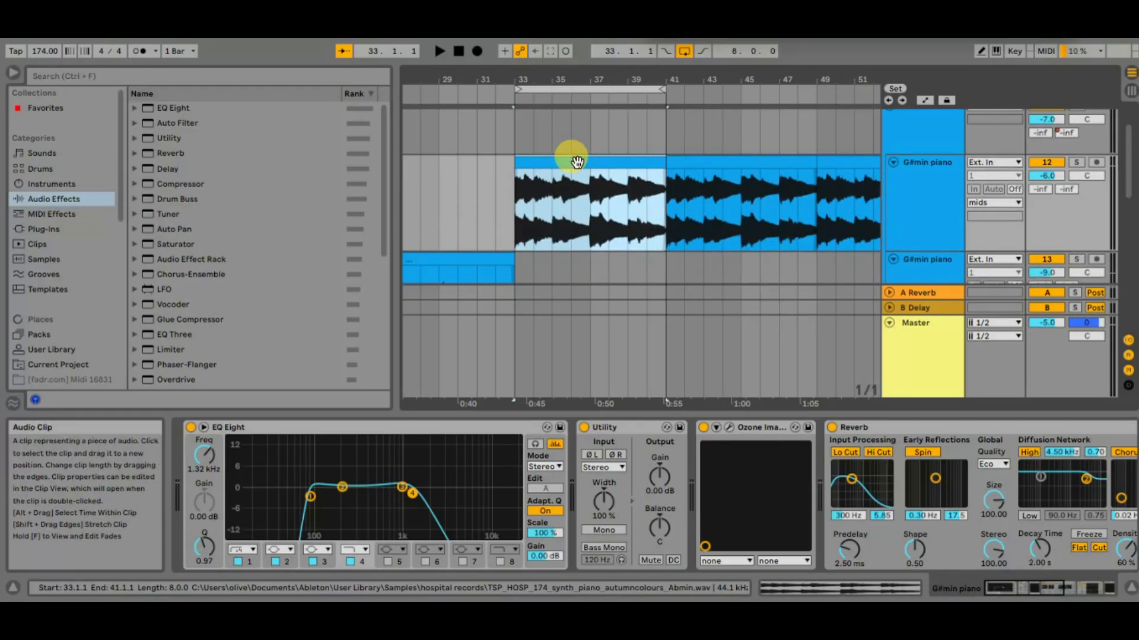
{"action": "scroll", "coordinate": [578, 162], "scroll_direction": "up", "scroll_amount": 1}
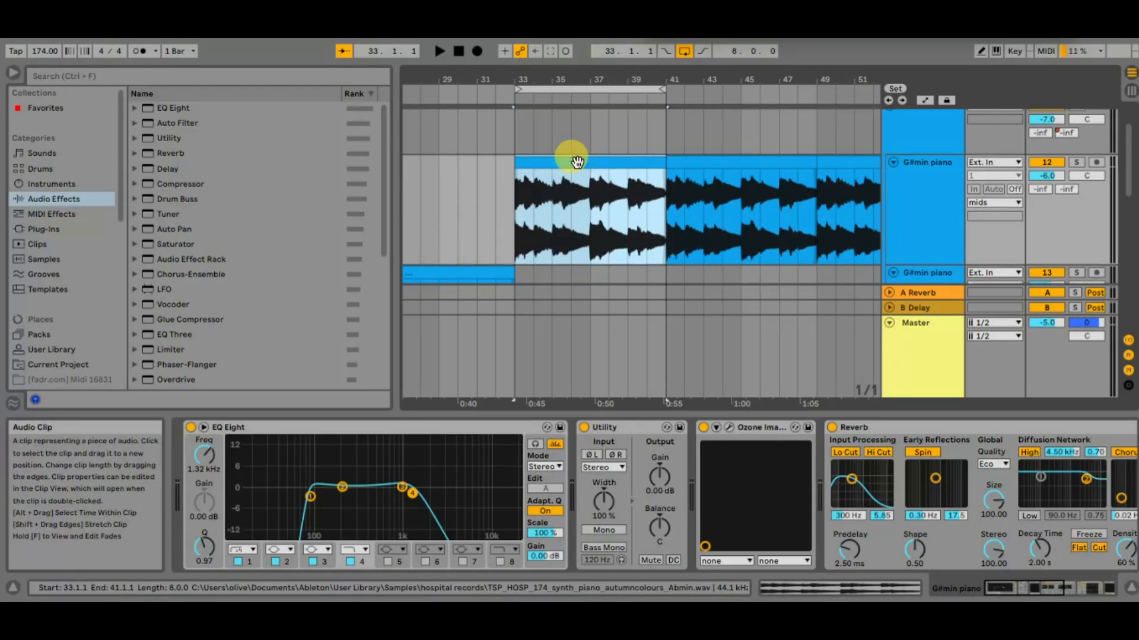
{"action": "scroll", "coordinate": [577, 162], "scroll_direction": "down", "scroll_amount": 4}
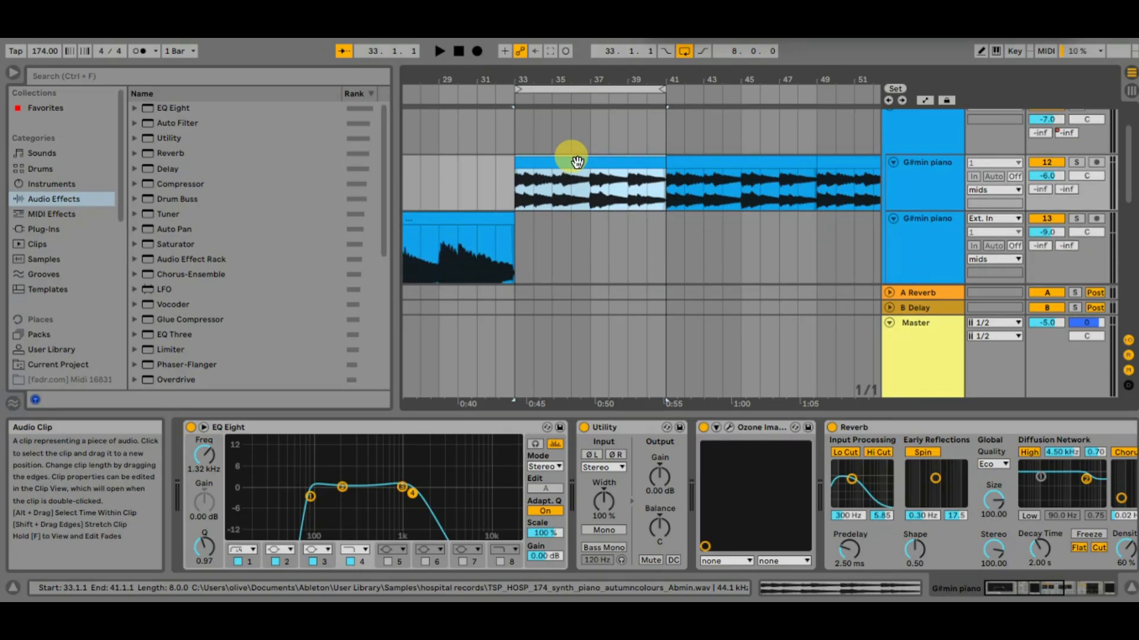
{"action": "scroll", "coordinate": [577, 162], "scroll_direction": "down", "scroll_amount": 1}
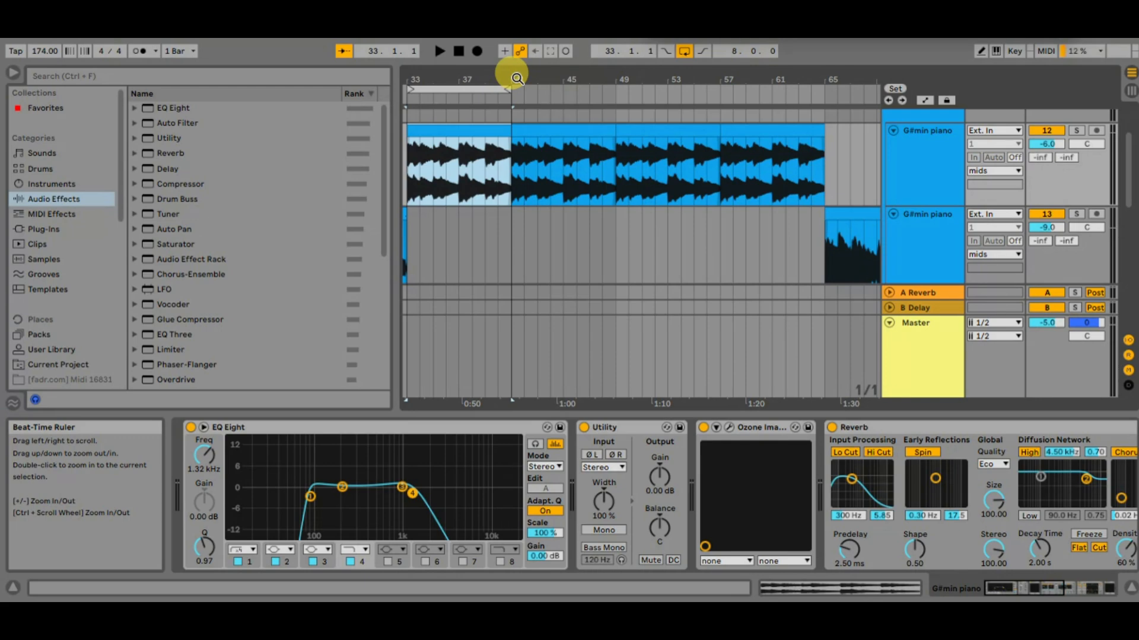
Zoom out and scroll the timeline to view the piano clips from bar 45 to about bar 89
{"action": "left_click_drag", "start_coordinate": [514, 76], "coordinate": [533, 121]}
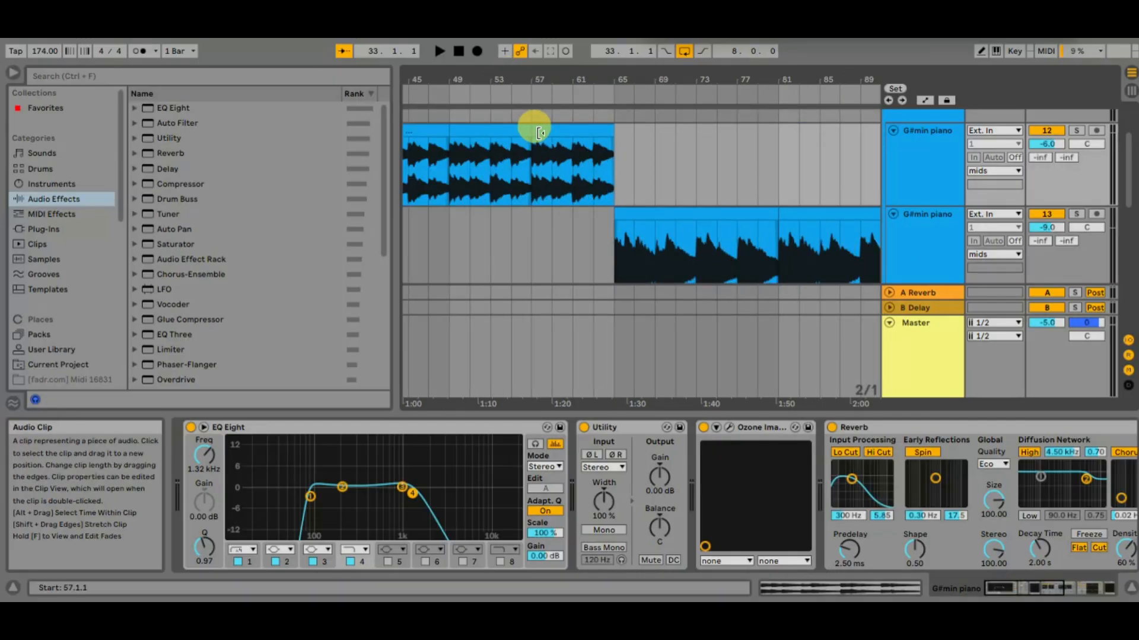
{"action": "scroll", "coordinate": [538, 133], "scroll_direction": "up", "scroll_amount": 3}
{"action": "scroll", "coordinate": [536, 130], "scroll_direction": "up", "scroll_amount": 3}
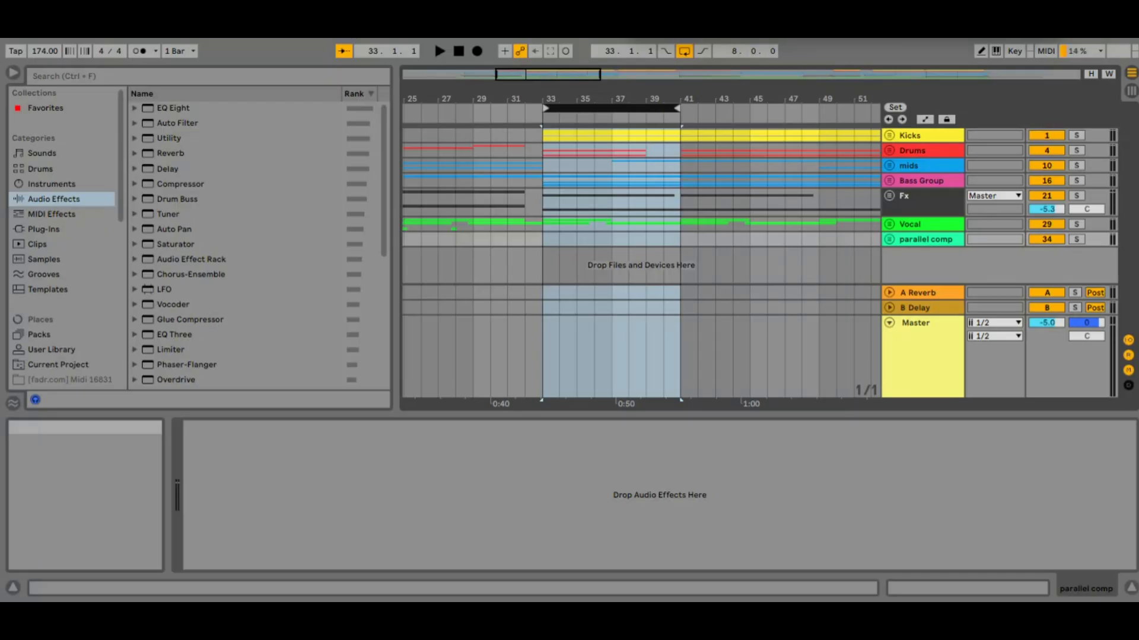
Hide and restore the detail view, and do the same with the browser to compare the arrangement space
{"action": "key", "text": "ctrl+alt+l"}
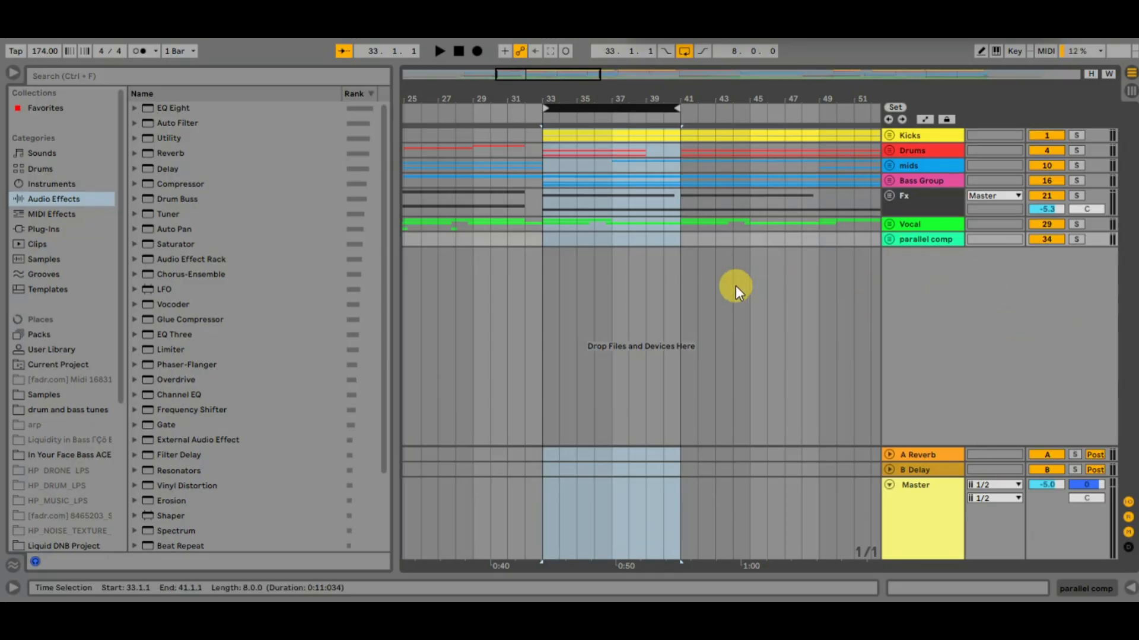
{"action": "key", "text": "ctrl+alt+l"}
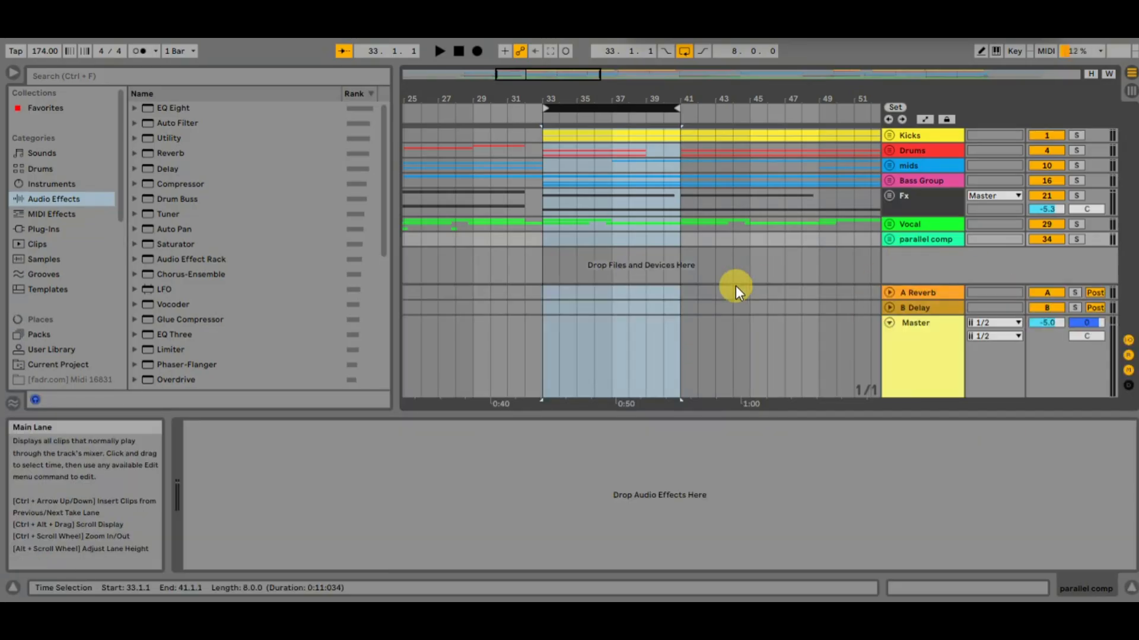
{"action": "key", "text": "ctrl+alt+b"}
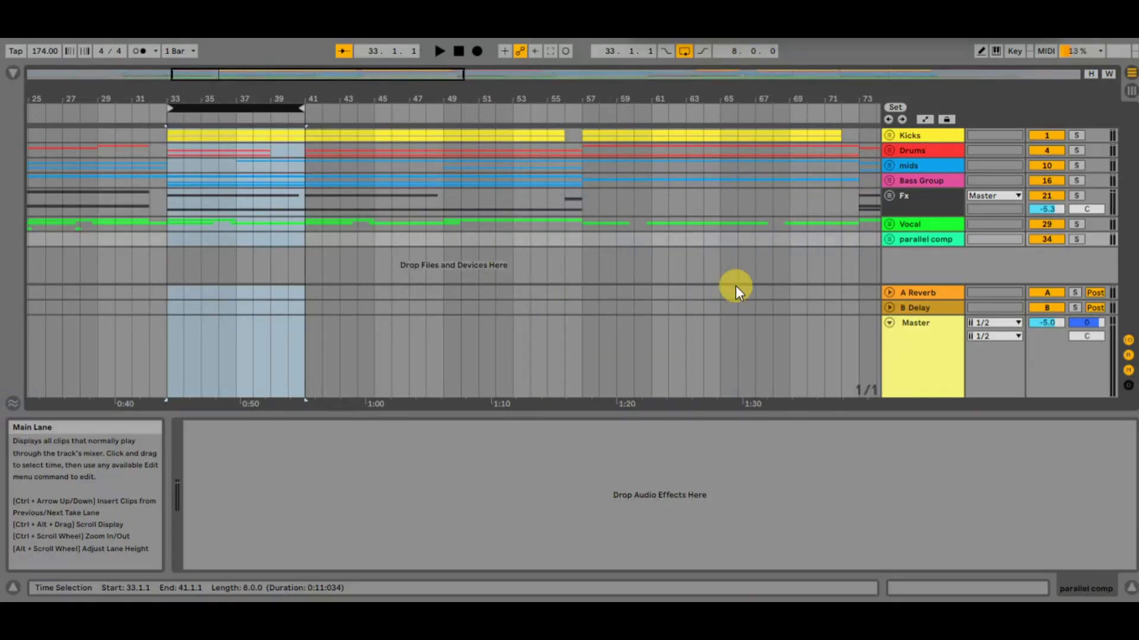
{"action": "key", "text": "ctrl+l"}
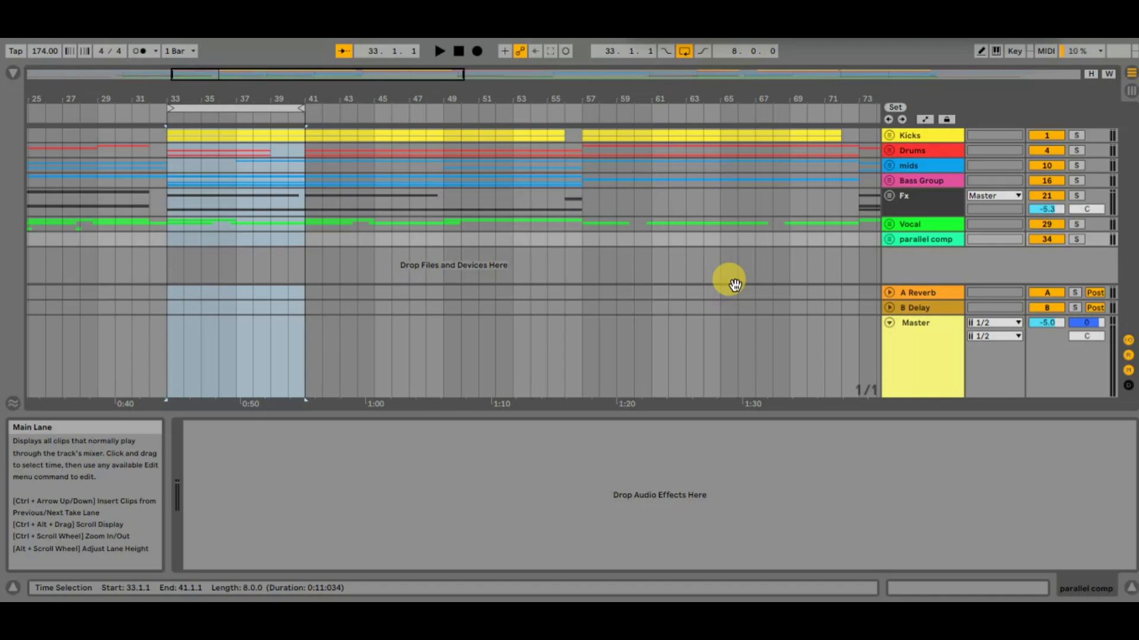
{"action": "key", "text": "ctrl+alt+b"}
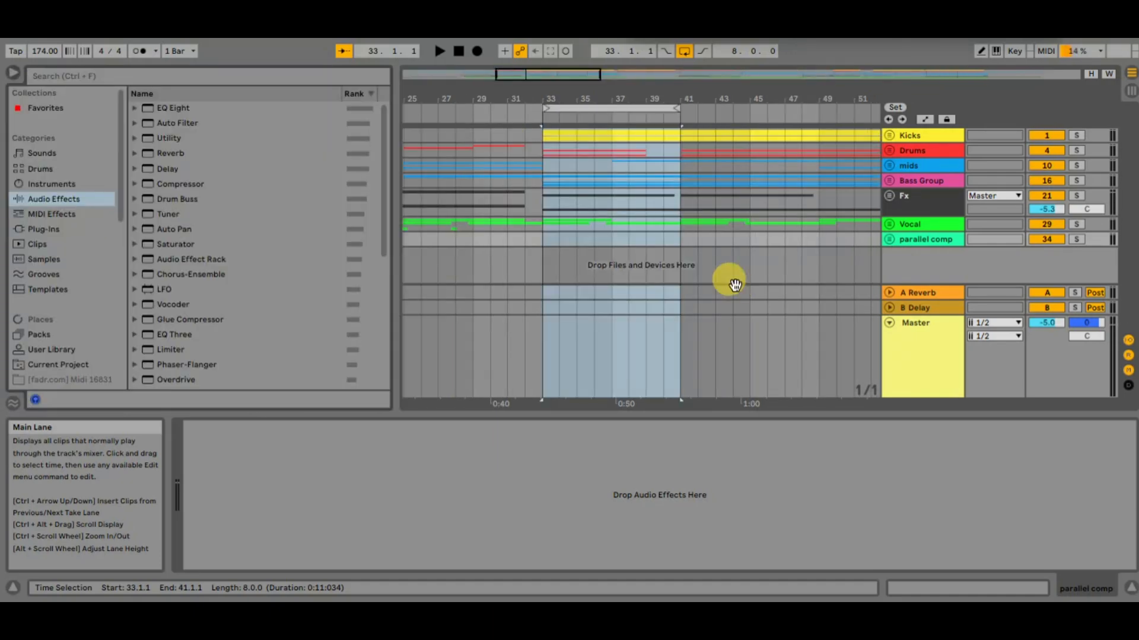
Toggle the arrangement overview's visibility, and enlarge the overview so the whole song's clips can be read
{"action": "key", "text": "ctrl+alt+o"}
{"action": "key", "text": "ctrl+alt+o"}
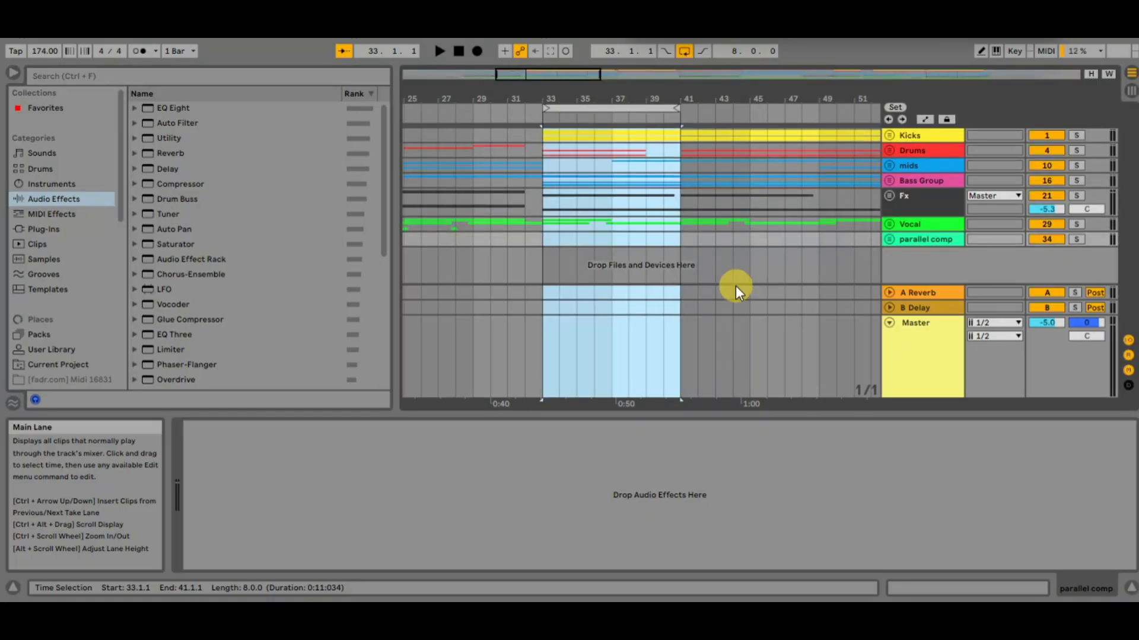
{"action": "left_click_drag", "start_coordinate": [793, 80], "coordinate": [793, 143]}
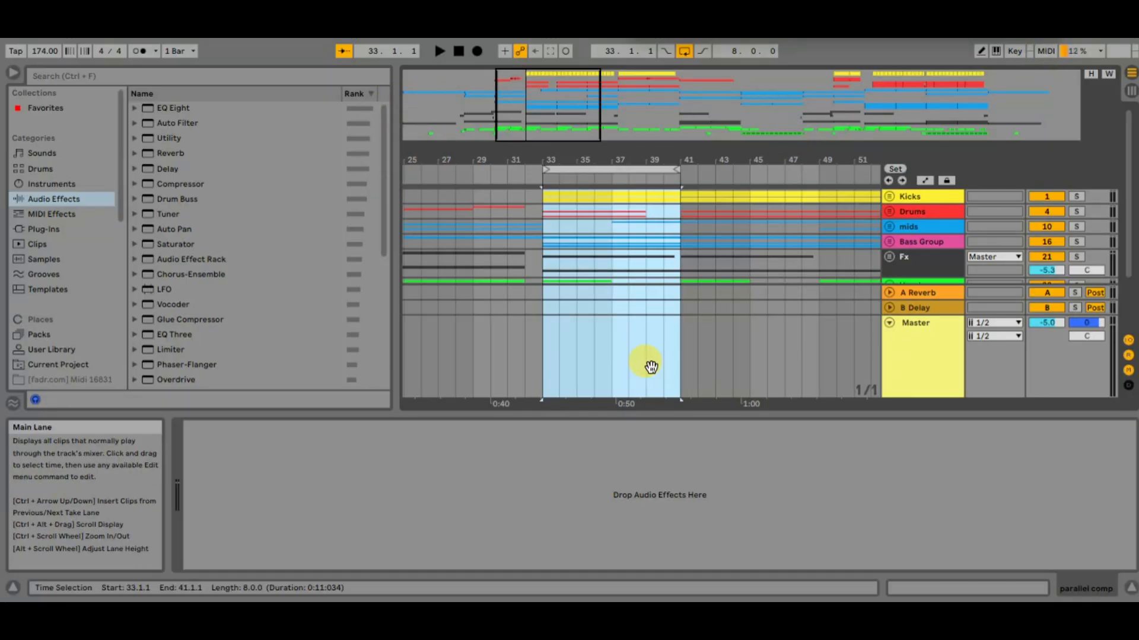
{"action": "key", "text": "ctrl+alt+o"}
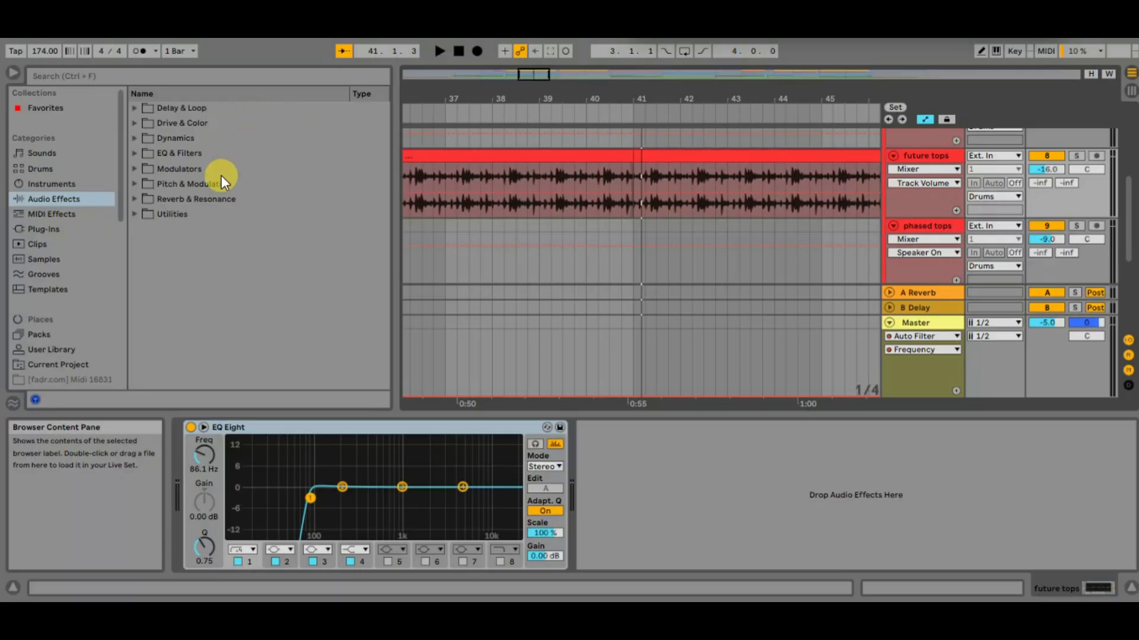
Expand and collapse the Delay & Loop, Drive & Color, Dynamics and EQ & Filters folders to examine the audio effects inside
{"action": "left_click", "coordinate": [134, 110]}
{"action": "left_click", "coordinate": [133, 109]}
{"action": "left_click", "coordinate": [135, 125]}
{"action": "left_click", "coordinate": [135, 125]}
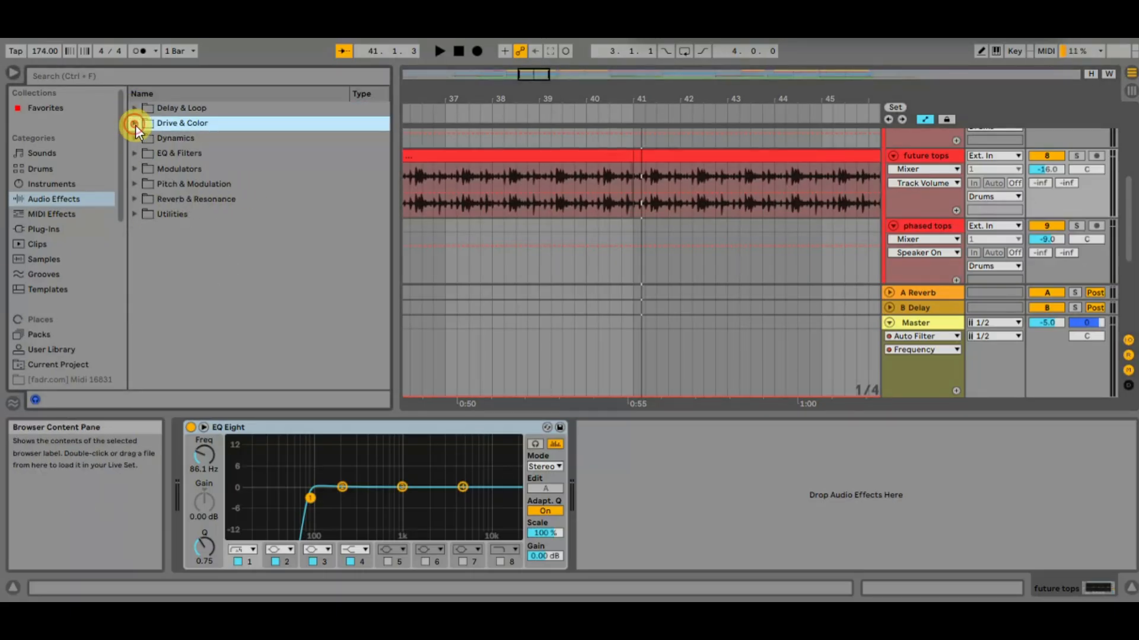
{"action": "left_click", "coordinate": [135, 138]}
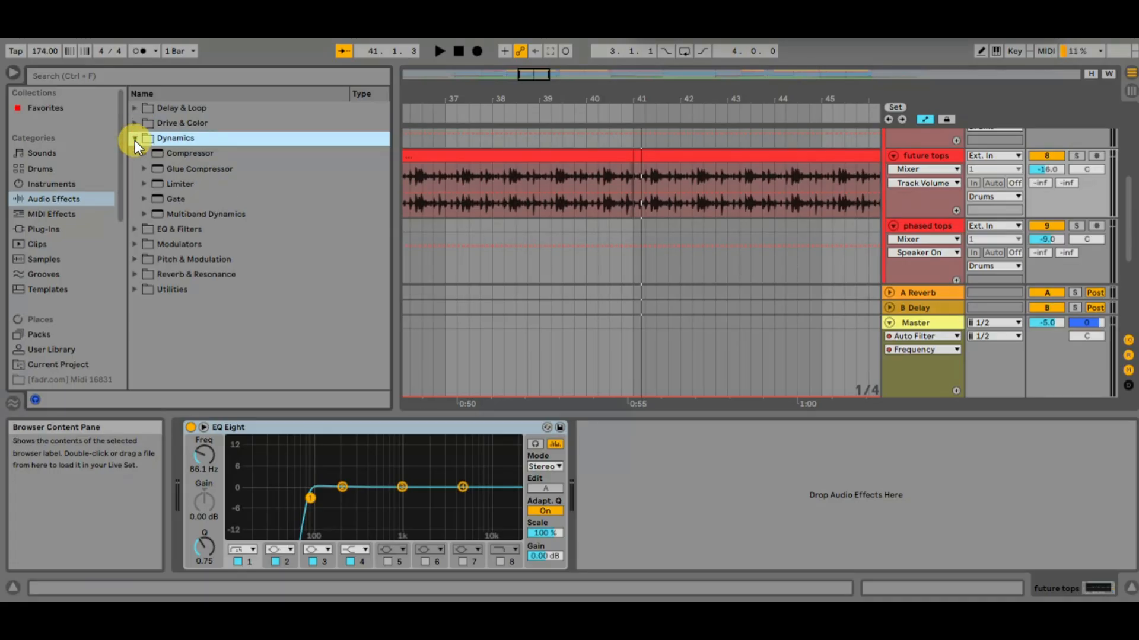
{"action": "left_click", "coordinate": [134, 139]}
{"action": "left_click", "coordinate": [132, 154]}
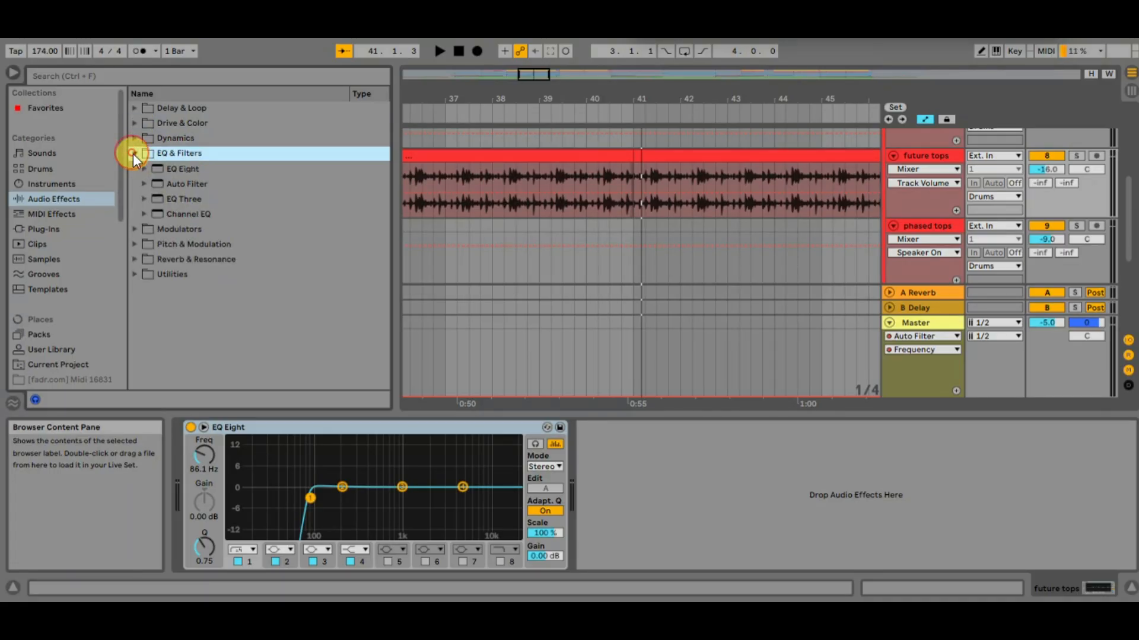
{"action": "left_click", "coordinate": [134, 154]}
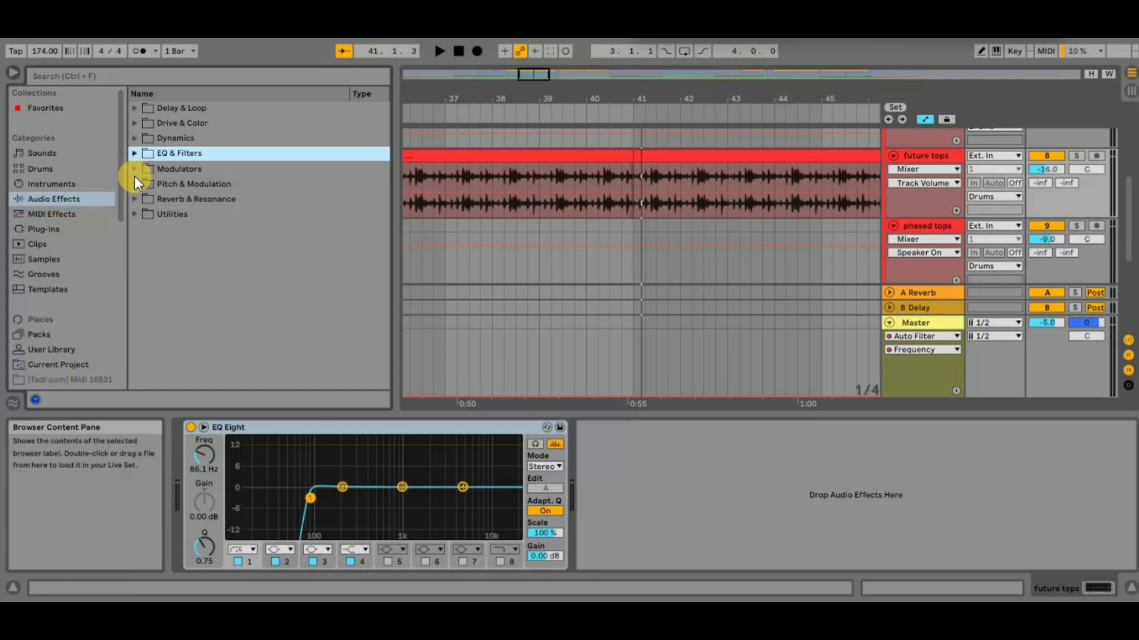
Turn off Group in Folder for the audio effects so the browser lists every effect individually
{"action": "right_click", "coordinate": [263, 95]}
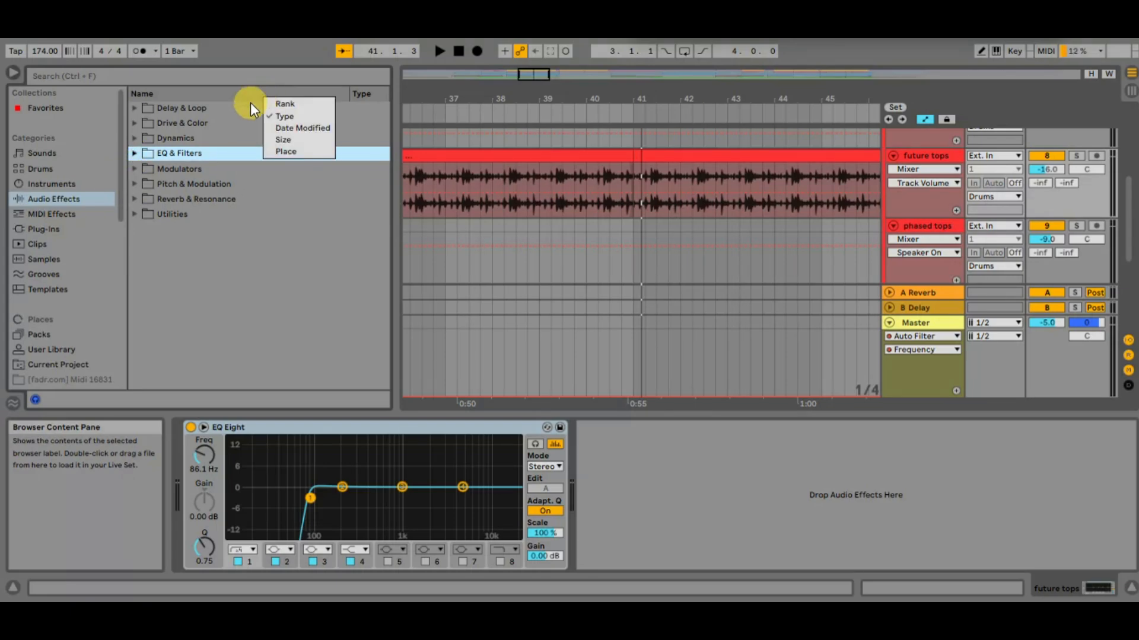
{"action": "left_click", "coordinate": [215, 106]}
{"action": "left_click", "coordinate": [214, 108]}
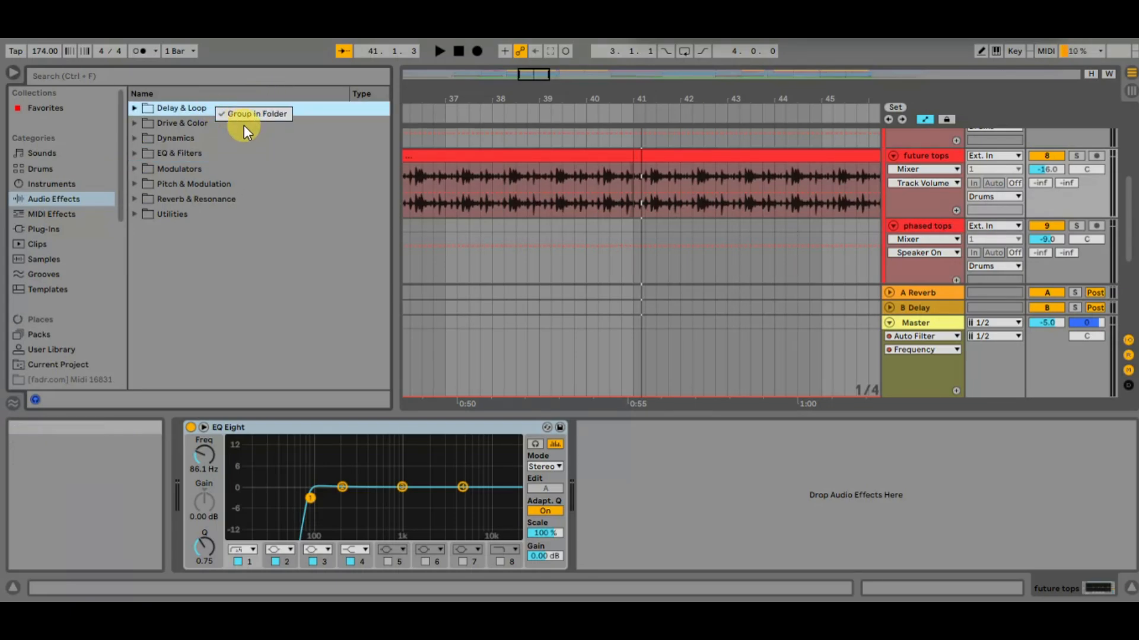
{"action": "left_click", "coordinate": [246, 115]}
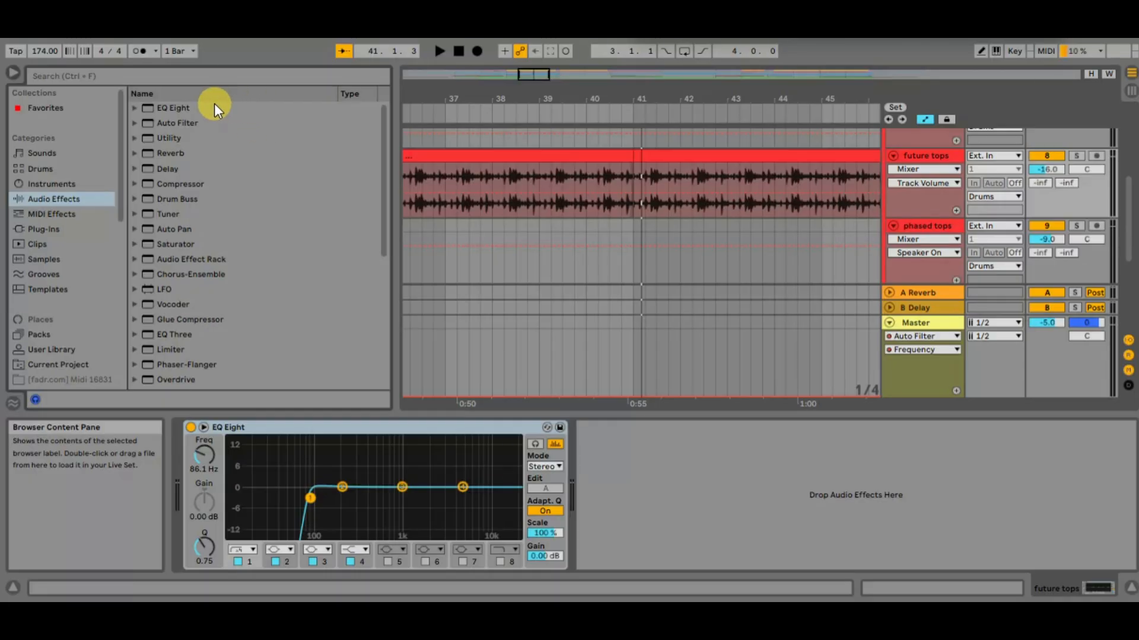
{"action": "scroll", "coordinate": [195, 224], "scroll_direction": "down", "scroll_amount": 5}
Sort the audio effects list by name and add the Rank column to the browser
{"action": "left_click", "coordinate": [177, 89]}
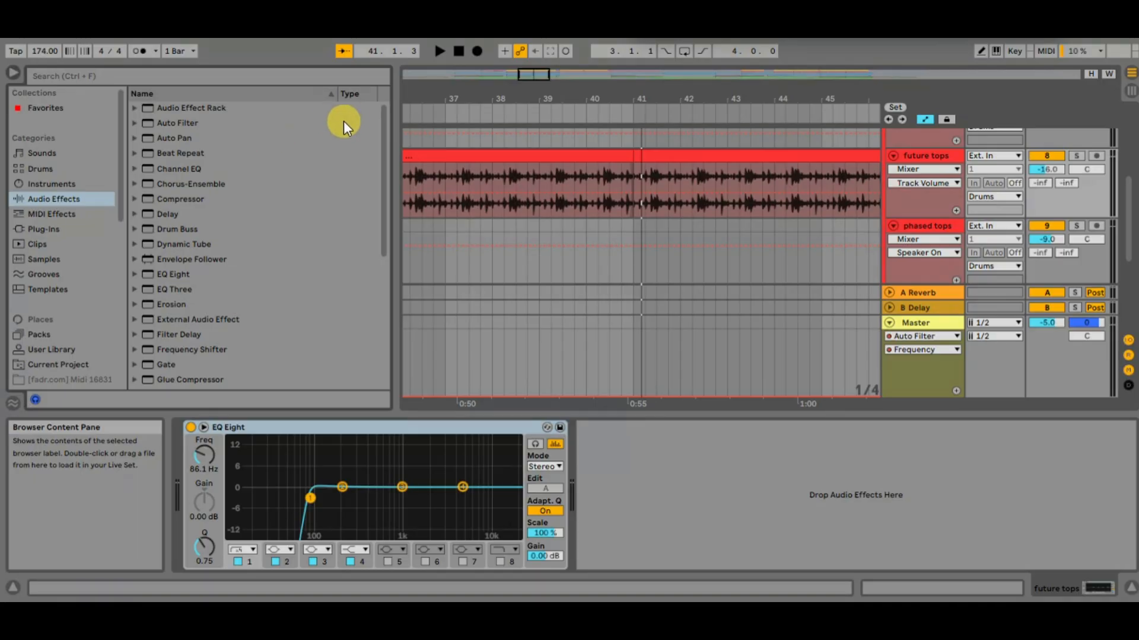
{"action": "right_click", "coordinate": [352, 94]}
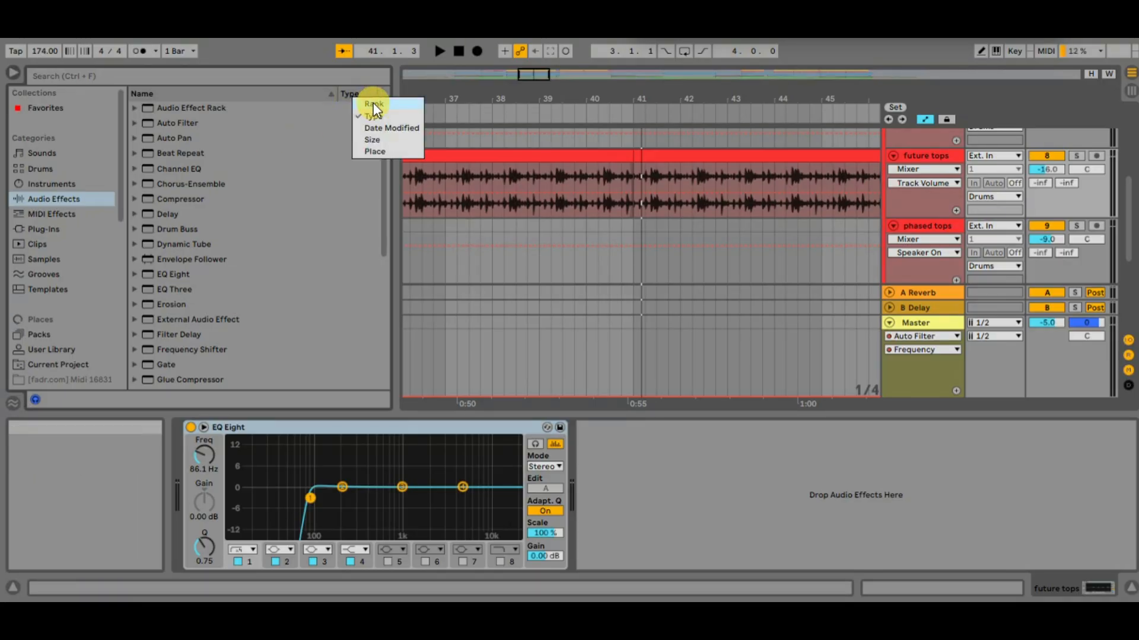
{"action": "left_click", "coordinate": [380, 106]}
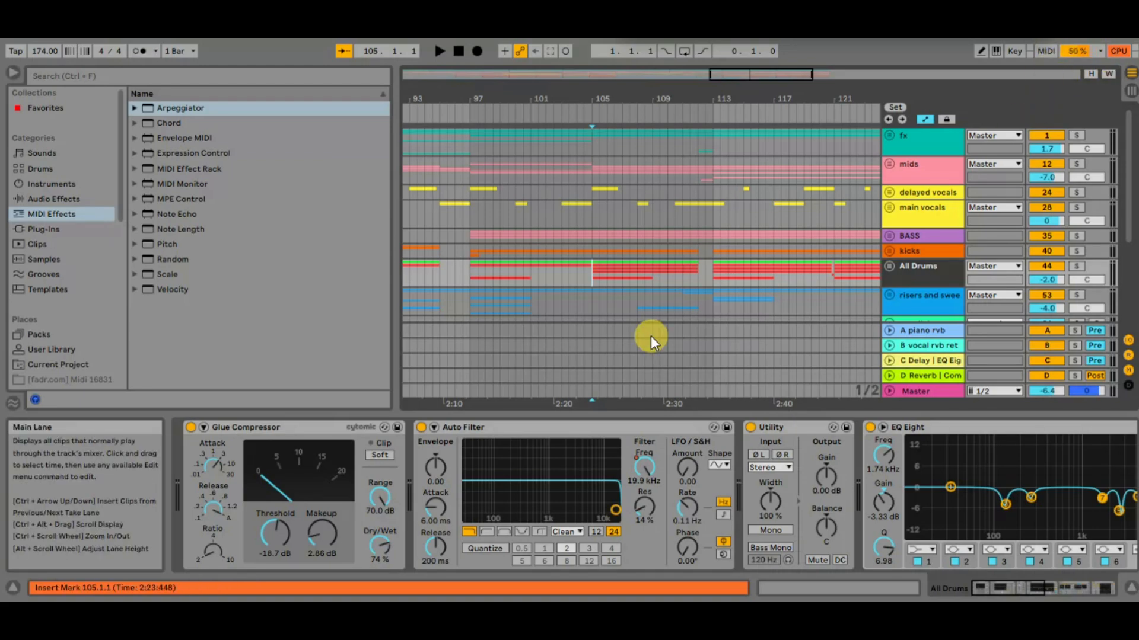
Switch to Session View and play the song to examine the CPU load meters of the tracks
{"action": "key", "text": "Tab"}
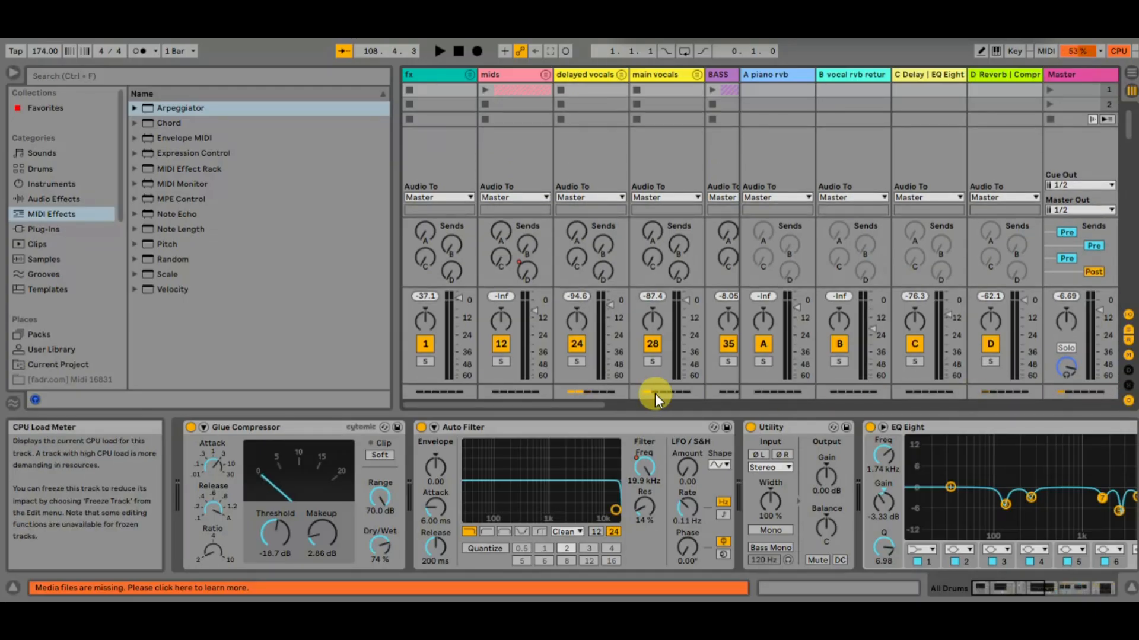
{"action": "scroll", "coordinate": [654, 394], "scroll_direction": "right", "scroll_amount": 2}
{"action": "scroll", "coordinate": [655, 394], "scroll_direction": "right", "scroll_amount": 8}
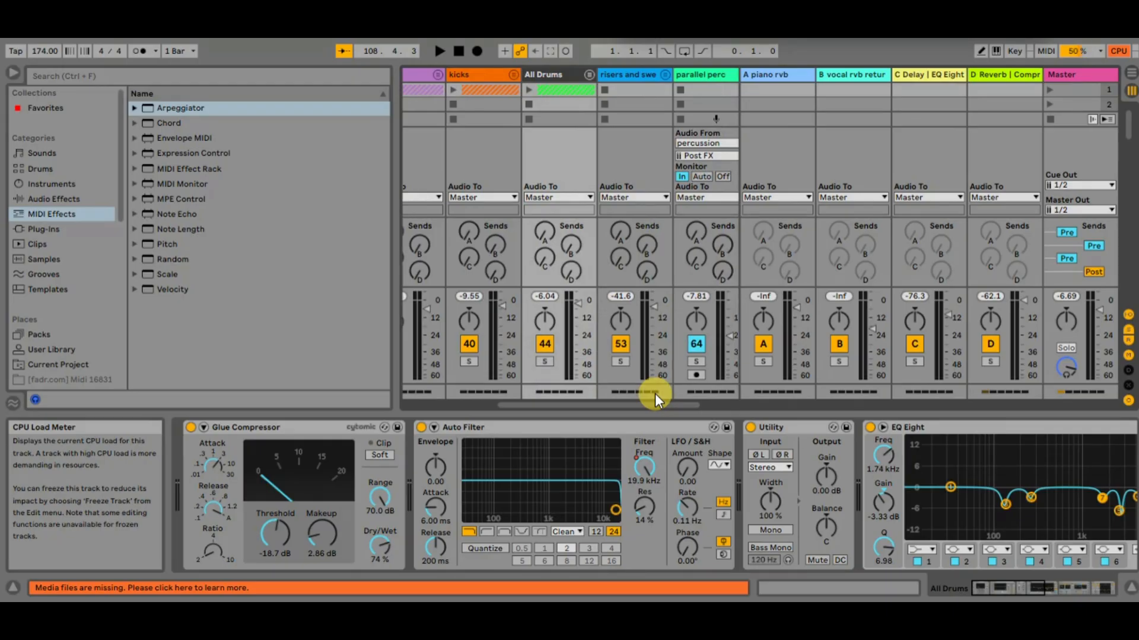
{"action": "key", "text": "space"}
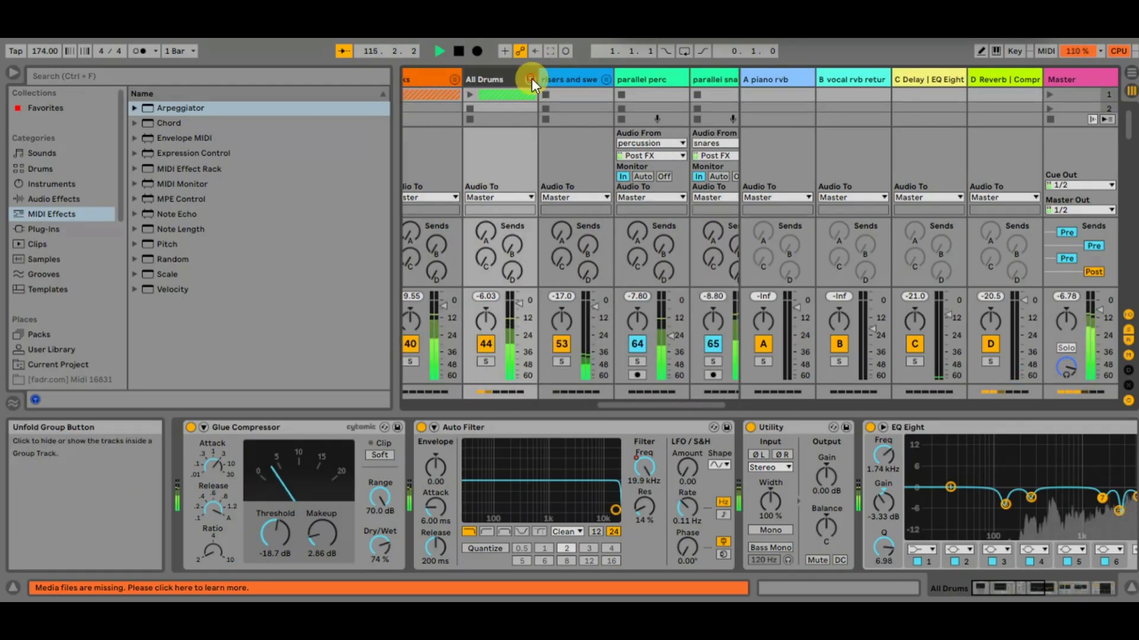
Unfold the All Drums group to compare the CPU load of its snares and percussion tracks during playback
{"action": "left_click", "coordinate": [532, 79]}
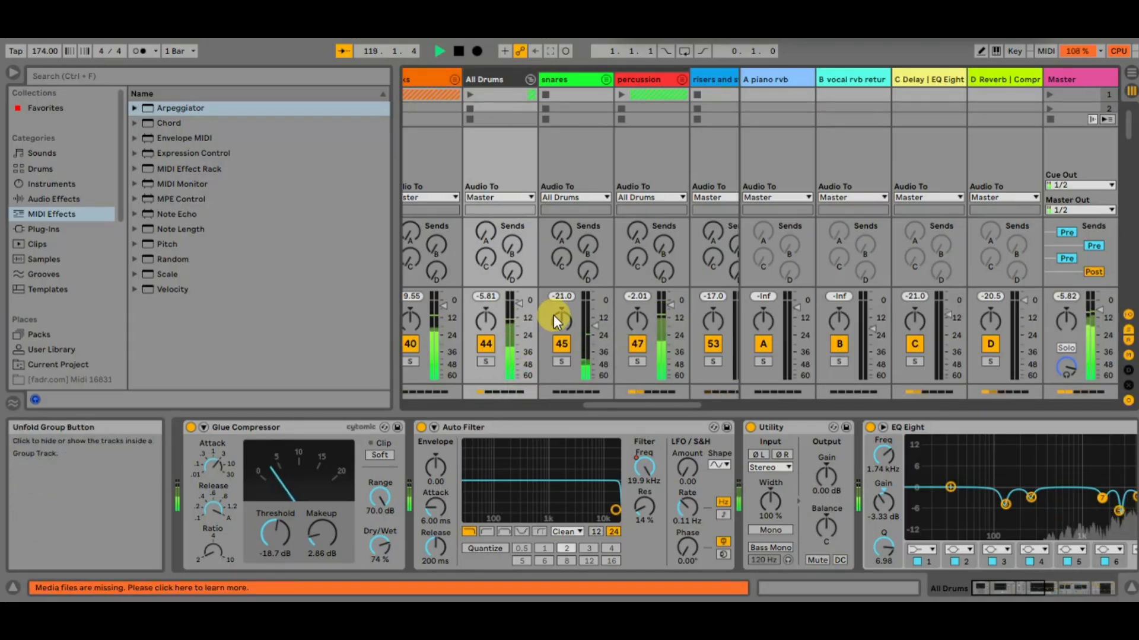
{"action": "scroll", "coordinate": [582, 354], "scroll_direction": "right", "scroll_amount": 3}
{"action": "scroll", "coordinate": [582, 354], "scroll_direction": "right", "scroll_amount": 3}
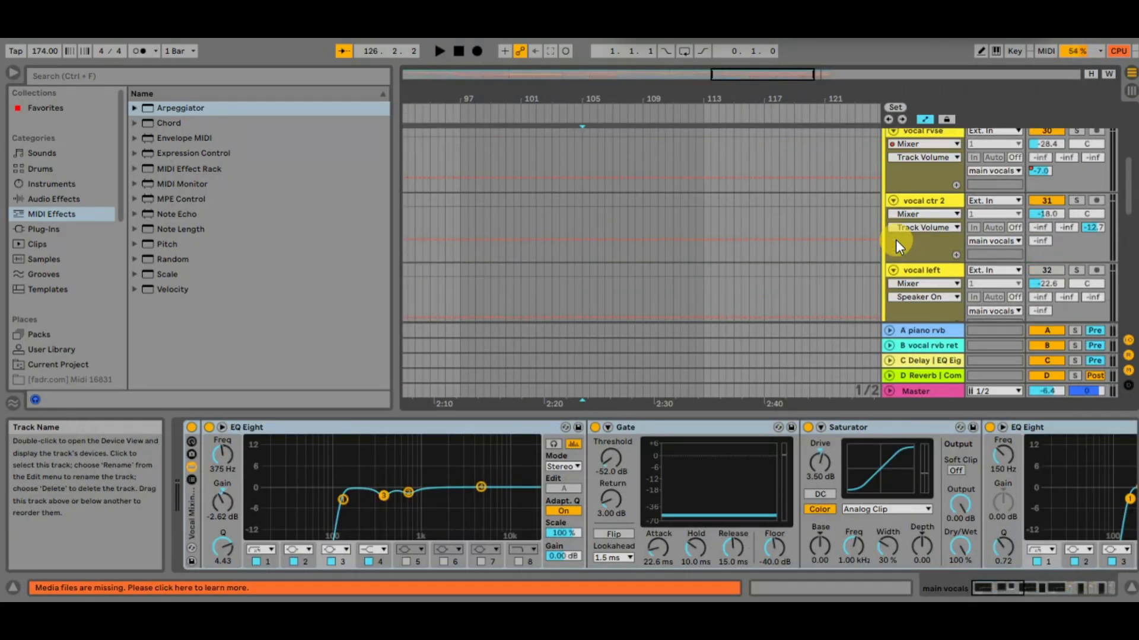
Flatten the frozen shaker track in the percussion group of the arrangement
{"action": "scroll", "coordinate": [895, 239], "scroll_direction": "down", "scroll_amount": 5}
{"action": "scroll", "coordinate": [896, 239], "scroll_direction": "down", "scroll_amount": 10}
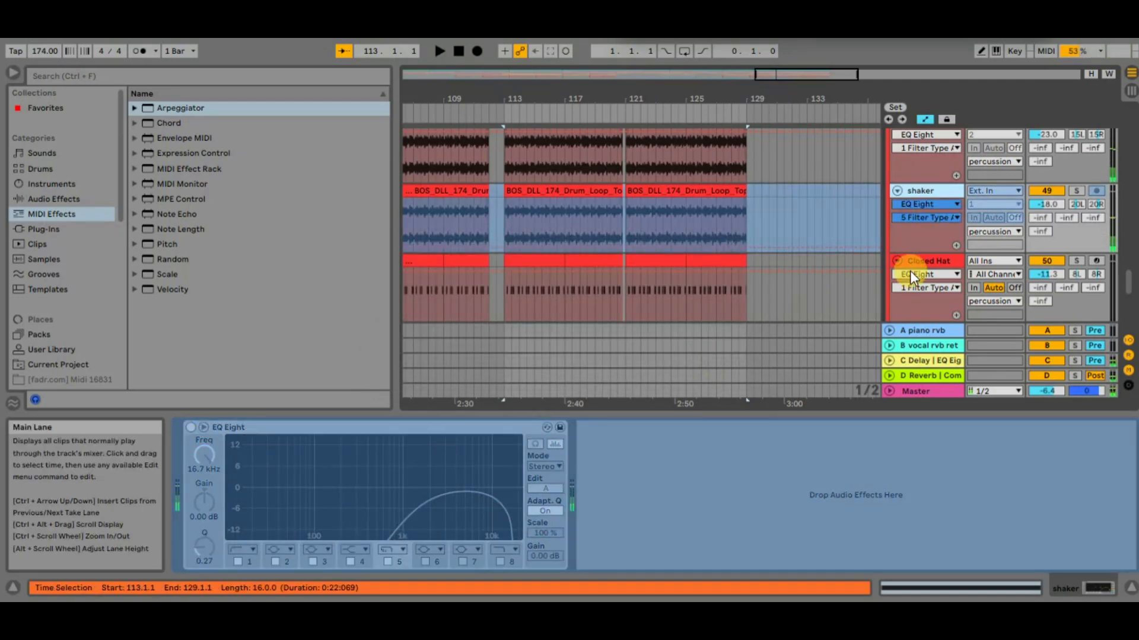
{"action": "right_click", "coordinate": [925, 188]}
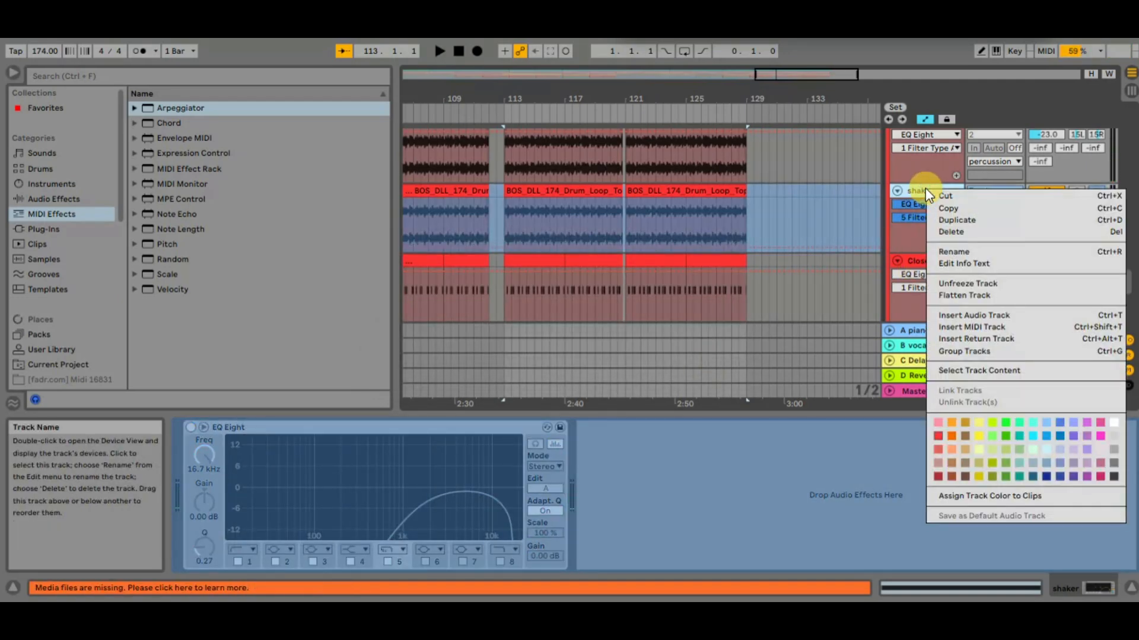
{"action": "left_click", "coordinate": [967, 295]}
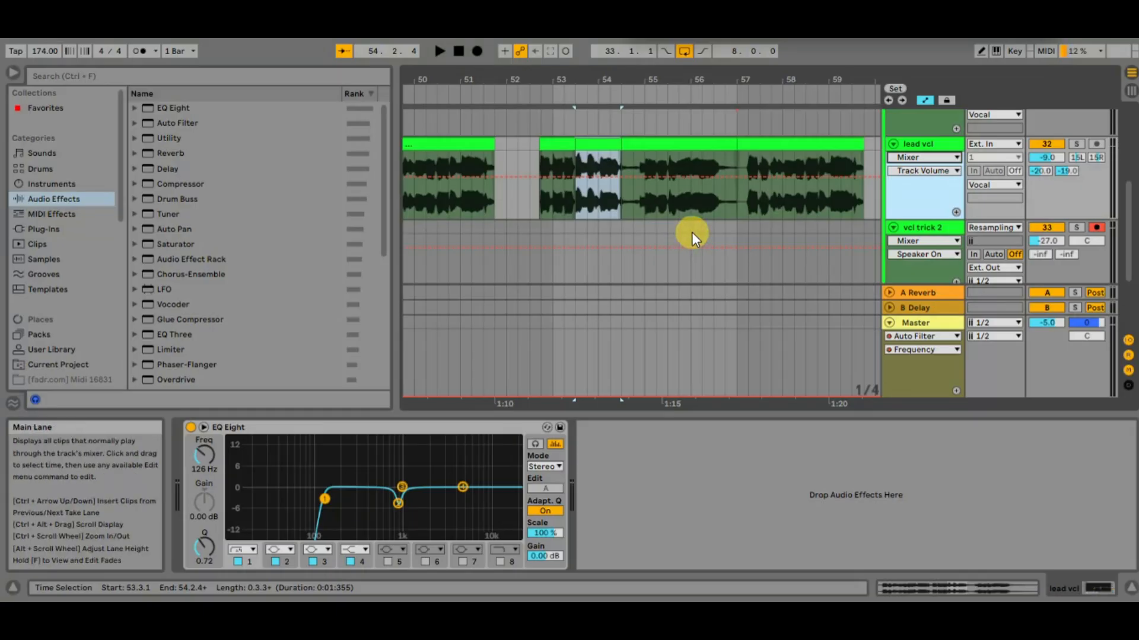
Dip the lead vcl volume automation before bar 57, and override it by moving the track's Session View fader to -14.0 dB
{"action": "left_click_drag", "start_coordinate": [685, 196], "coordinate": [738, 183]}
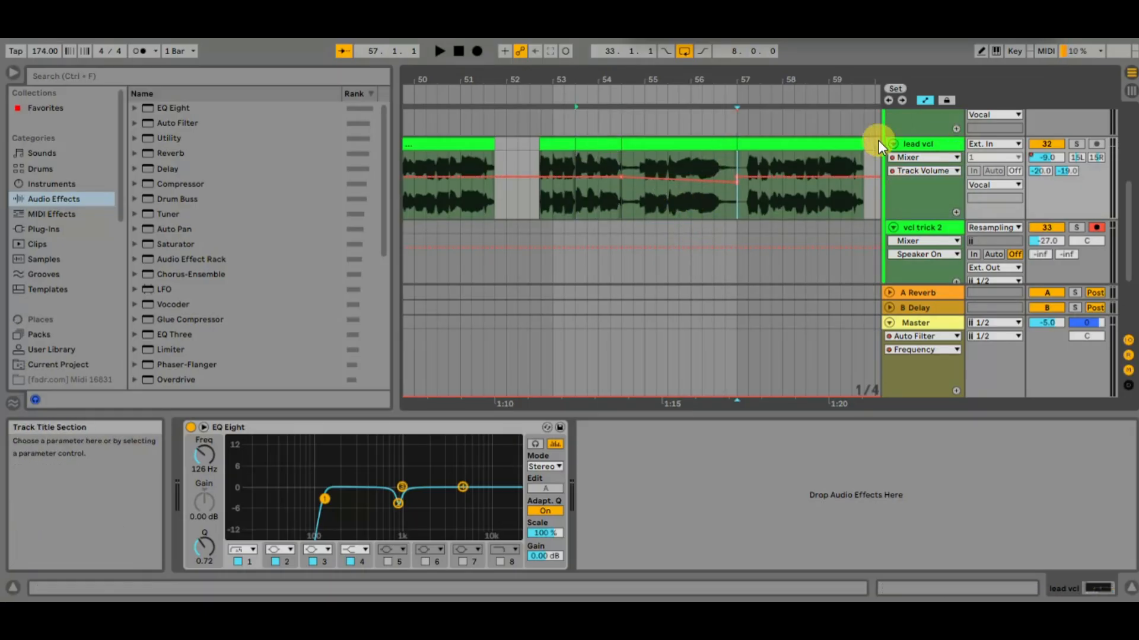
{"action": "key", "text": "Tab"}
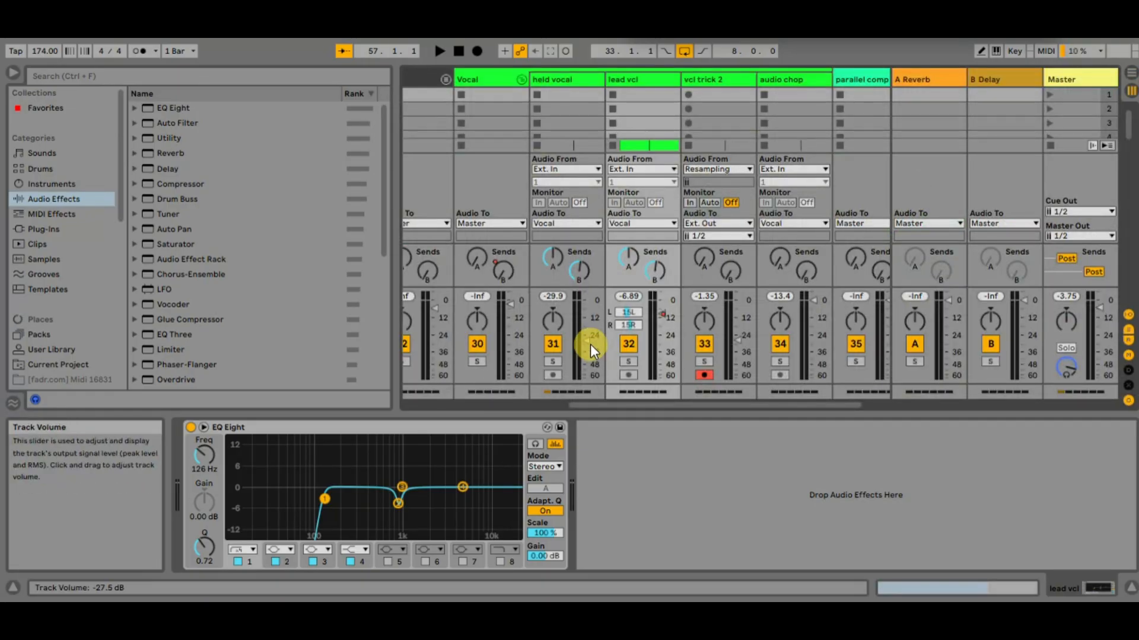
{"action": "left_click_drag", "start_coordinate": [589, 344], "coordinate": [589, 331]}
{"action": "left_click_drag", "start_coordinate": [667, 319], "coordinate": [672, 322]}
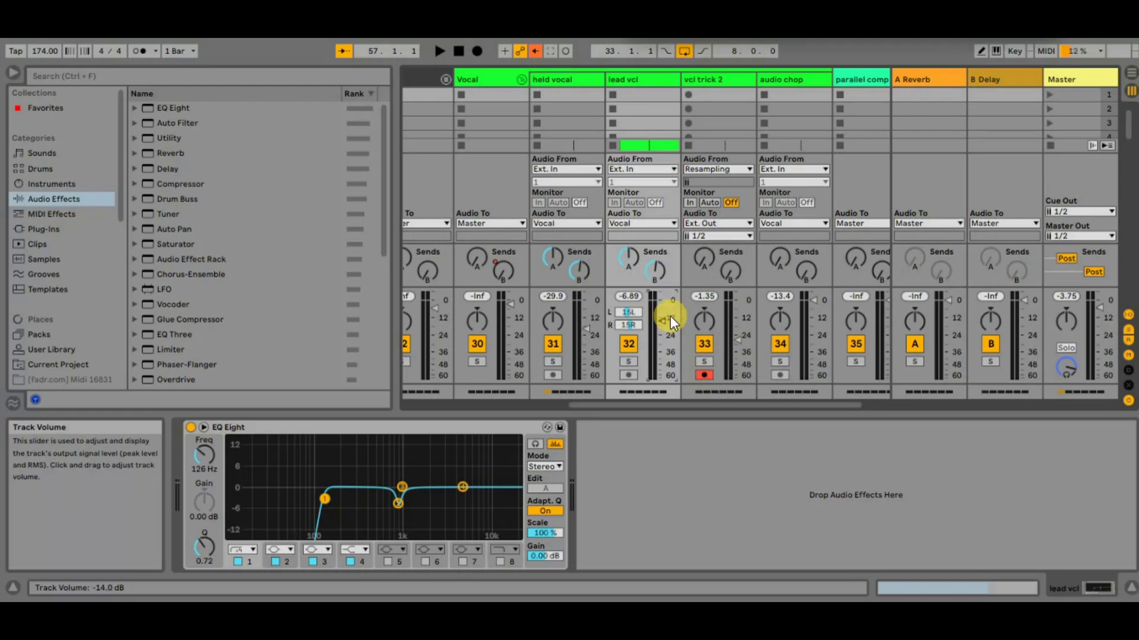
{"action": "key", "text": "Tab"}
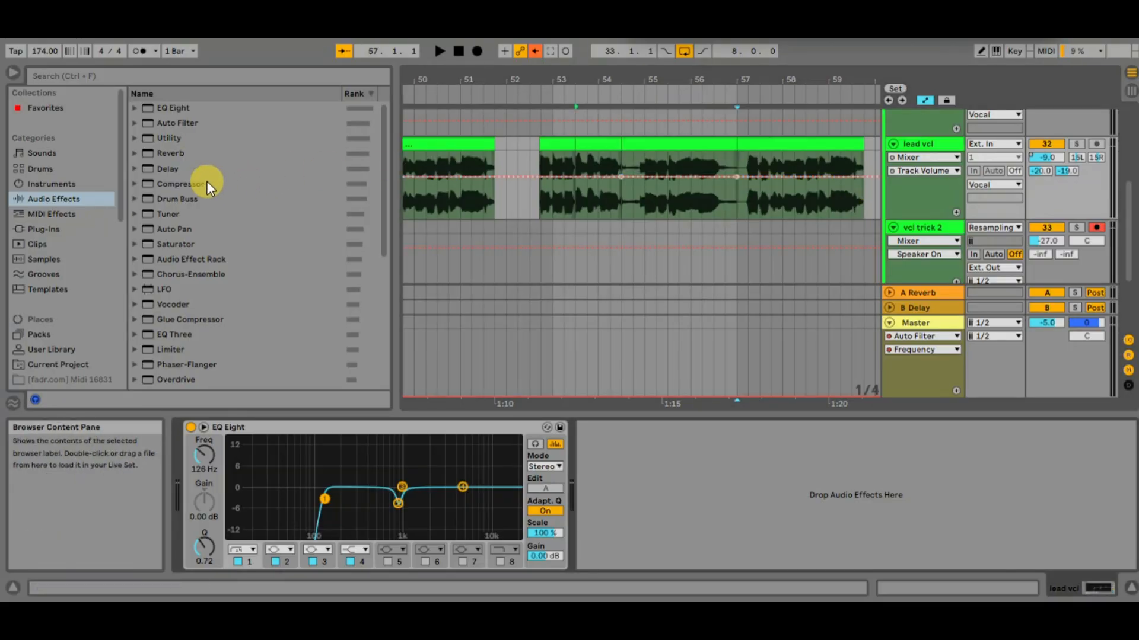
Add a Utility after the EQ Eight on the lead vcl track and show its Gain automation
{"action": "left_click_drag", "start_coordinate": [169, 135], "coordinate": [752, 422]}
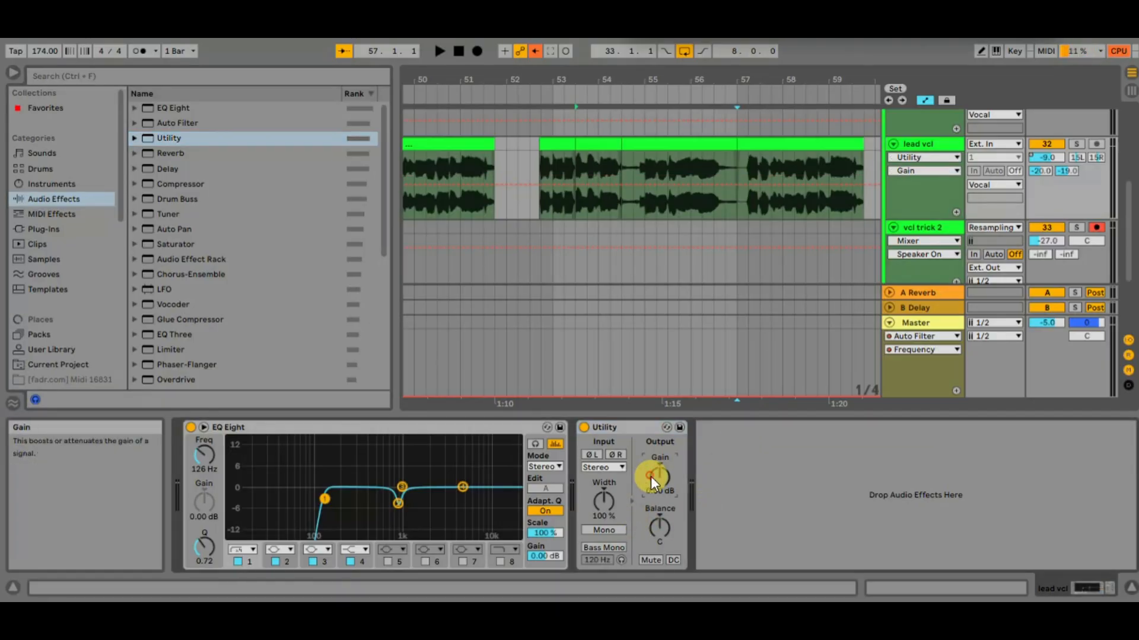
{"action": "key", "text": "Tab"}
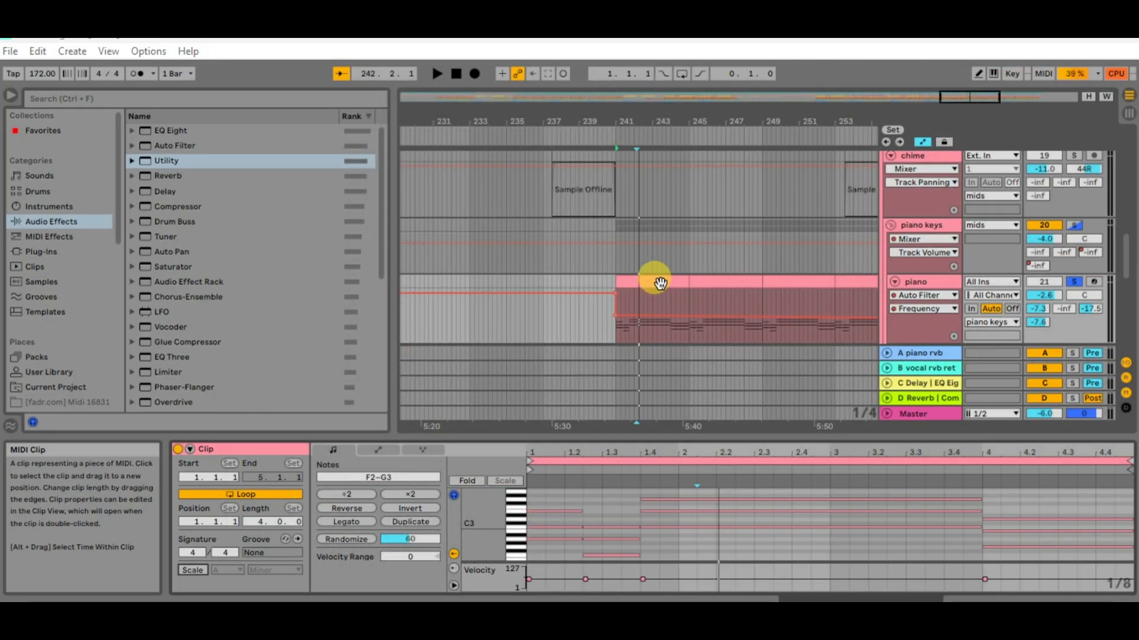
Open the piano clip at bar 241 and play it from its start to hear the chords
{"action": "left_click", "coordinate": [660, 283]}
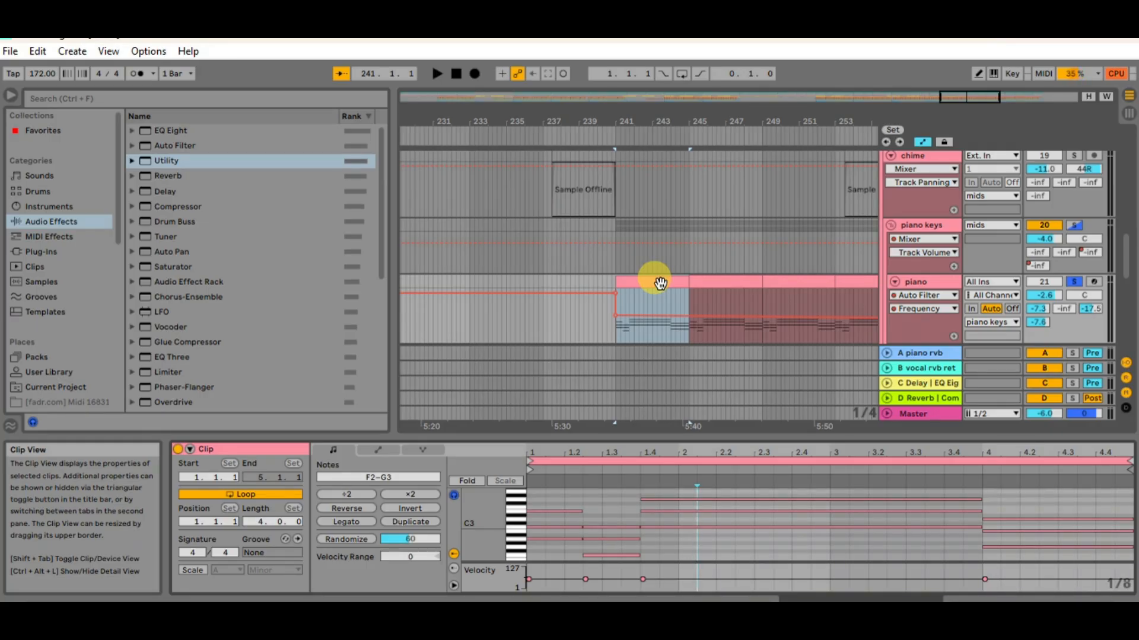
{"action": "left_click", "coordinate": [615, 333]}
{"action": "key", "text": "space"}
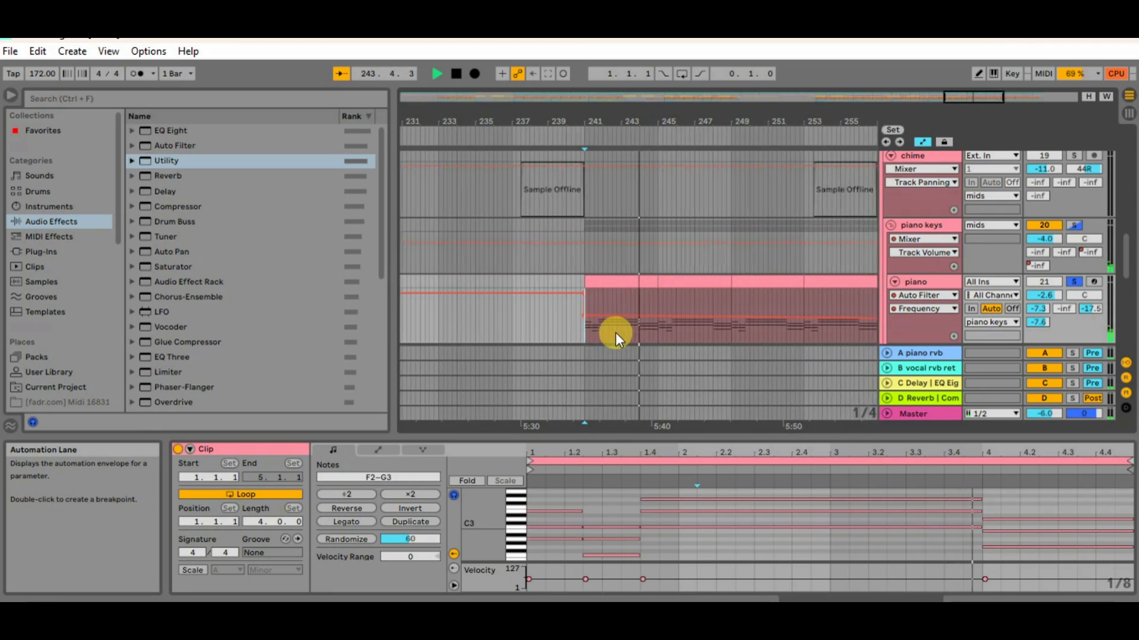
{"action": "key", "text": "space"}
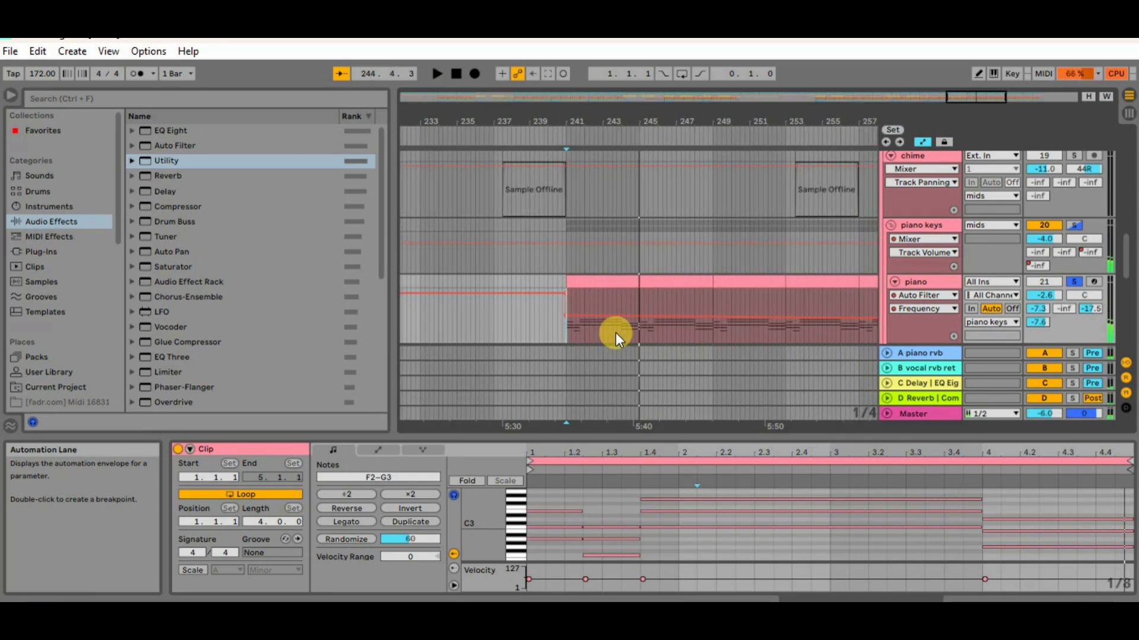
Turn on the A Minor scale for the piano clip and adjust the note editor to show its highlighted keys
{"action": "left_click", "coordinate": [201, 572]}
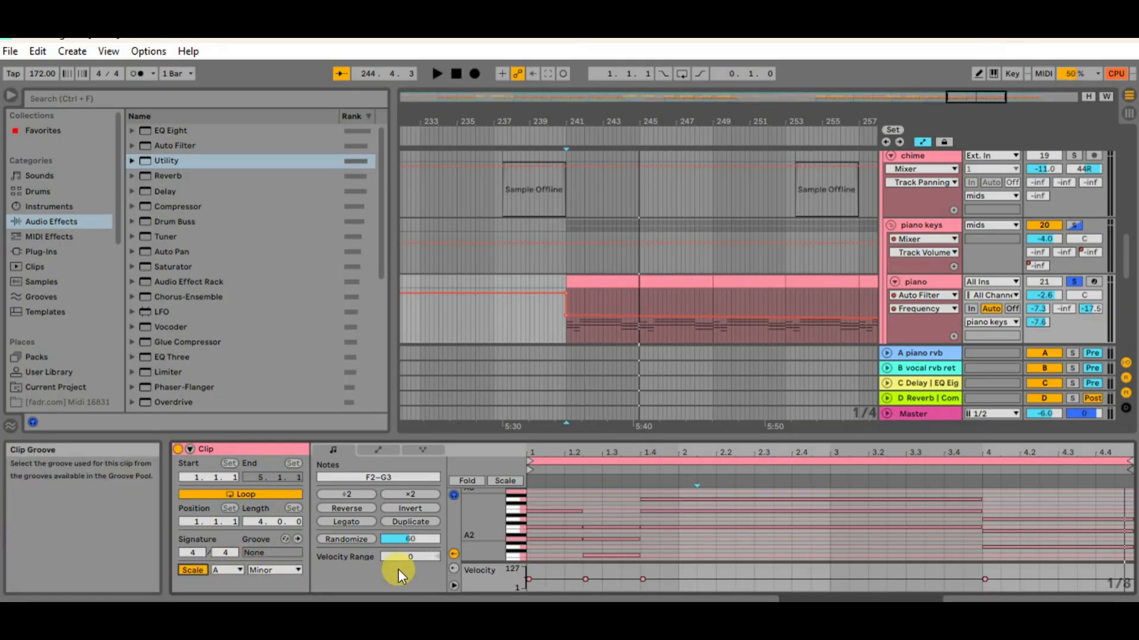
{"action": "mouse_move", "coordinate": [484, 525]}
{"action": "left_mouse_down"}
{"action": "mouse_move", "coordinate": [512, 528]}
{"action": "mouse_move", "coordinate": [513, 557]}
{"action": "mouse_move", "coordinate": [489, 538]}
{"action": "left_mouse_up"}
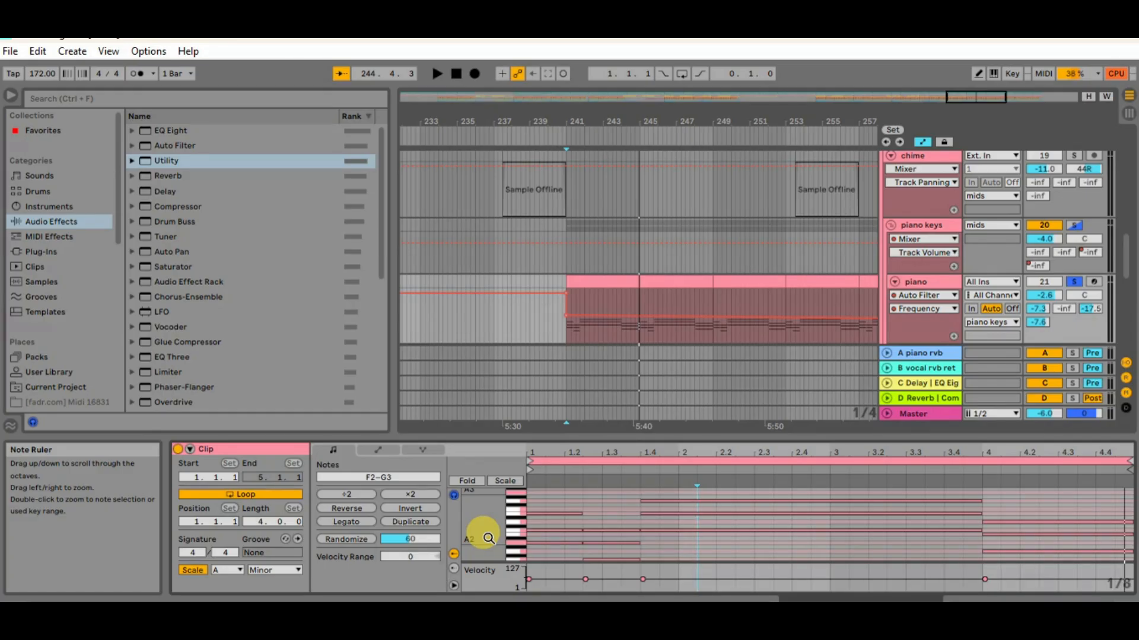
Select all the piano clip's notes, compress them to half length, stretch them back to double, and audition the clip
{"action": "left_click_drag", "start_coordinate": [551, 497], "coordinate": [996, 558]}
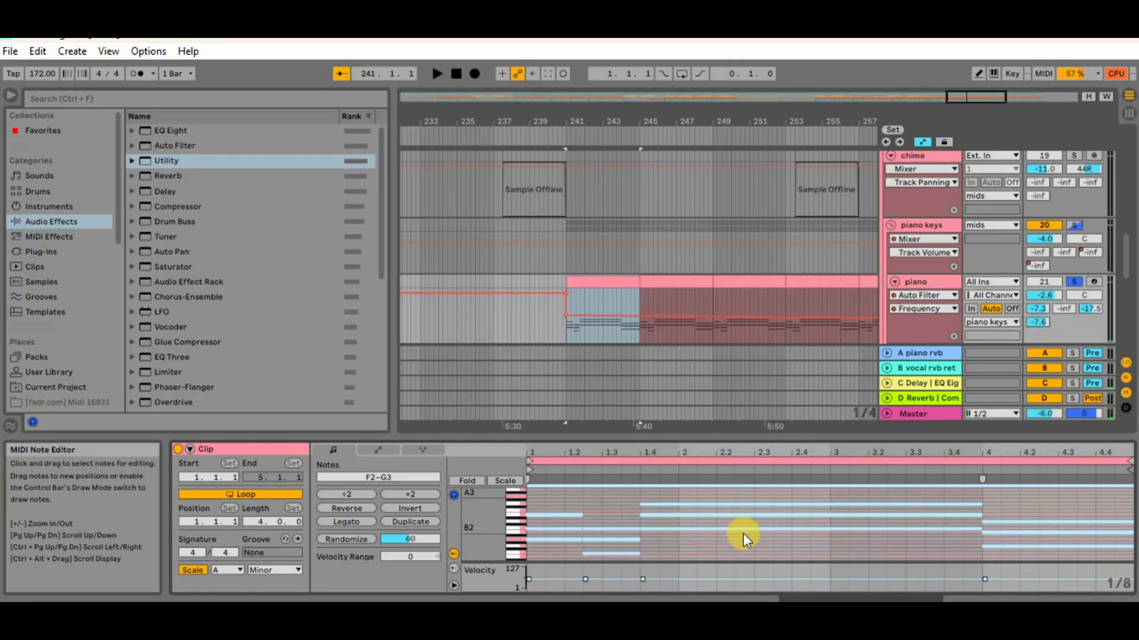
{"action": "left_click", "coordinate": [358, 495]}
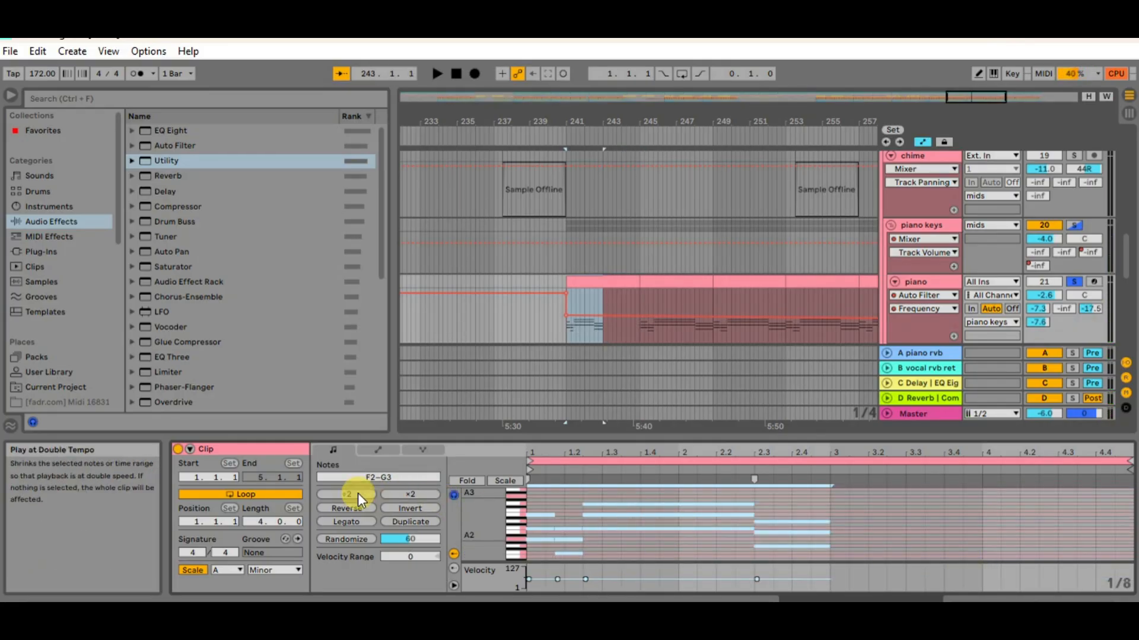
{"action": "left_click", "coordinate": [406, 495]}
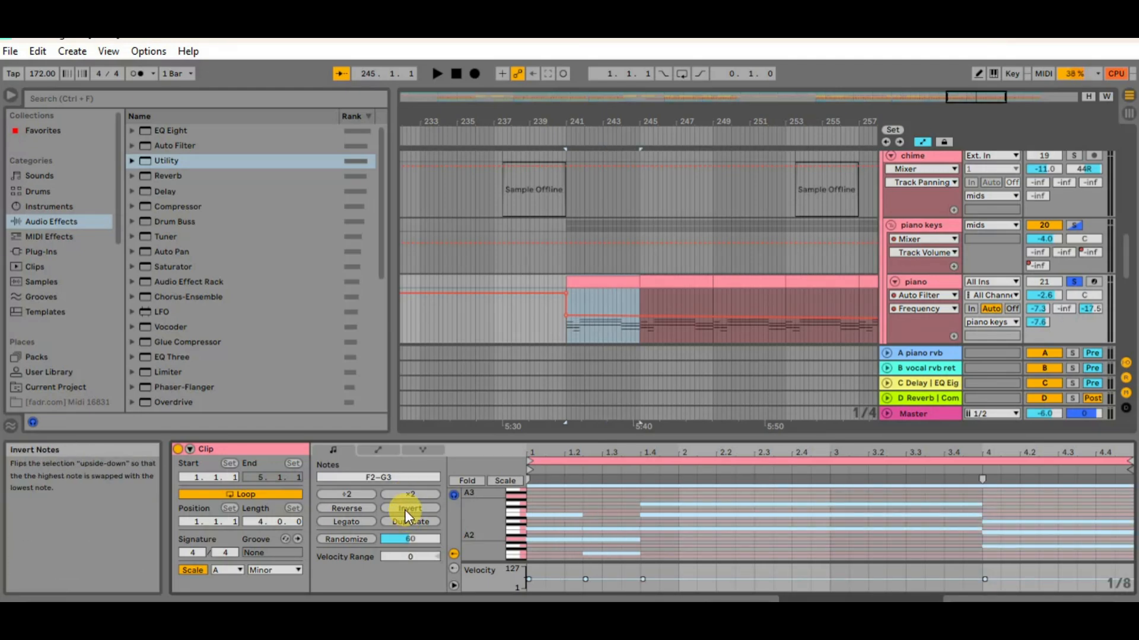
{"action": "key", "text": "space"}
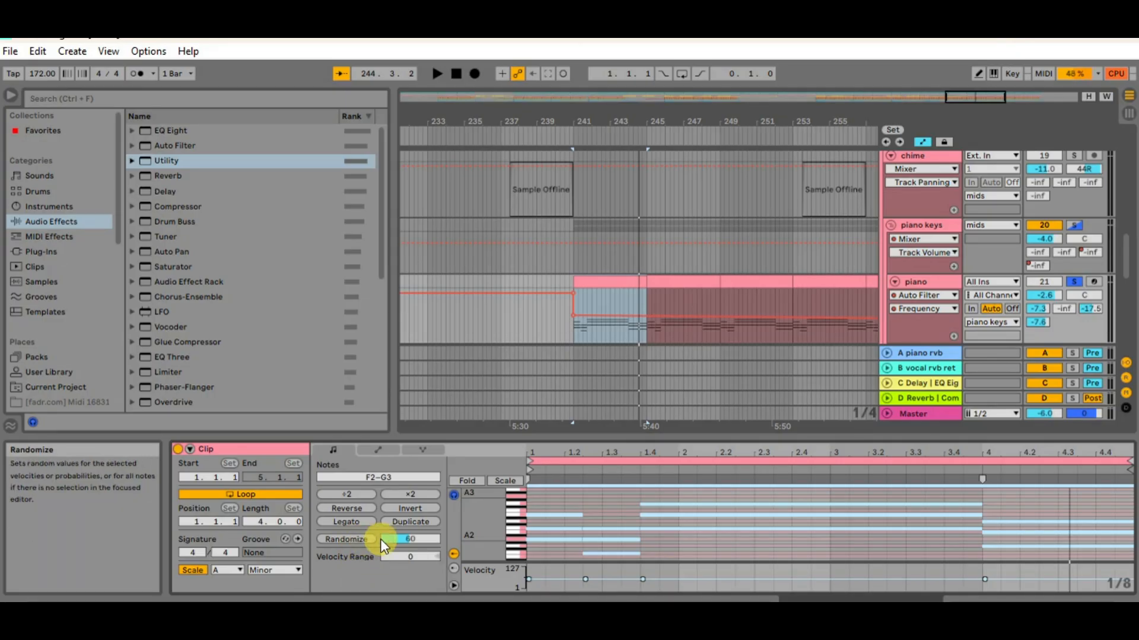
Set the Randomize range to 30 for the selected piano notes' velocities
{"action": "left_click", "coordinate": [402, 540]}
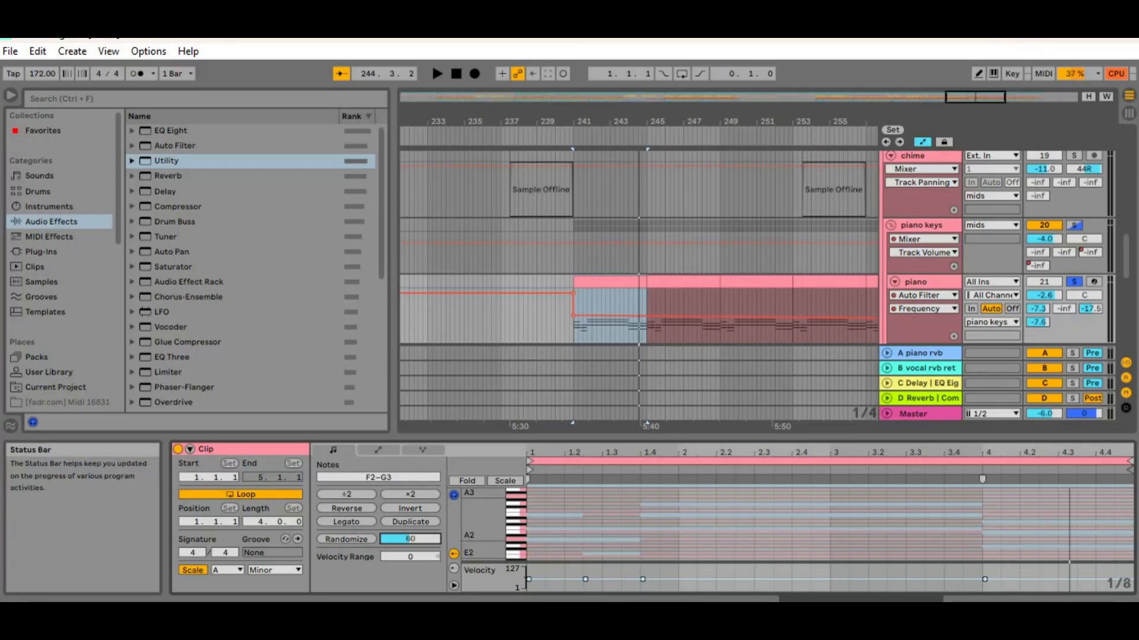
{"action": "left_click_drag", "start_coordinate": [401, 542], "coordinate": [401, 557]}
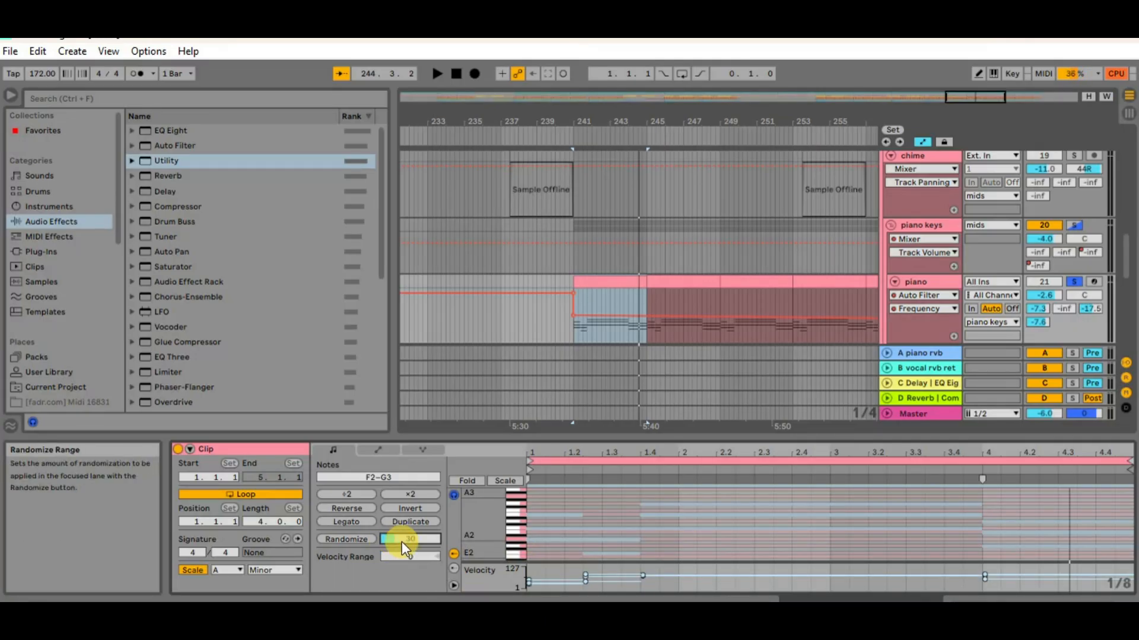
Play the piano clip to audition it with the current velocity settings
{"action": "key", "text": "space"}
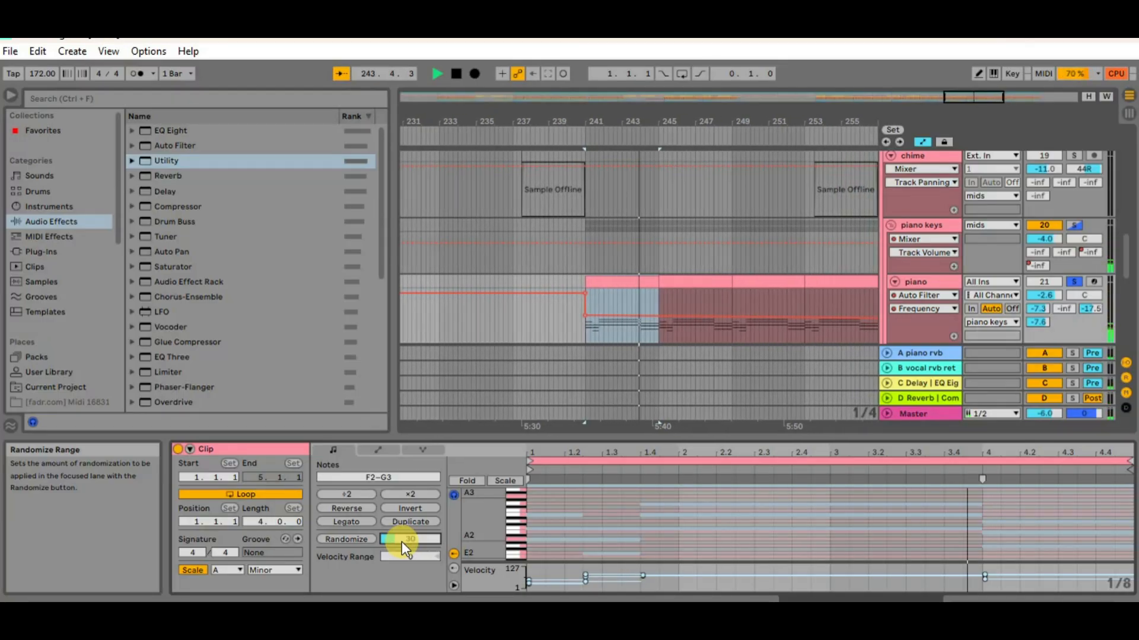
{"action": "key", "text": "space"}
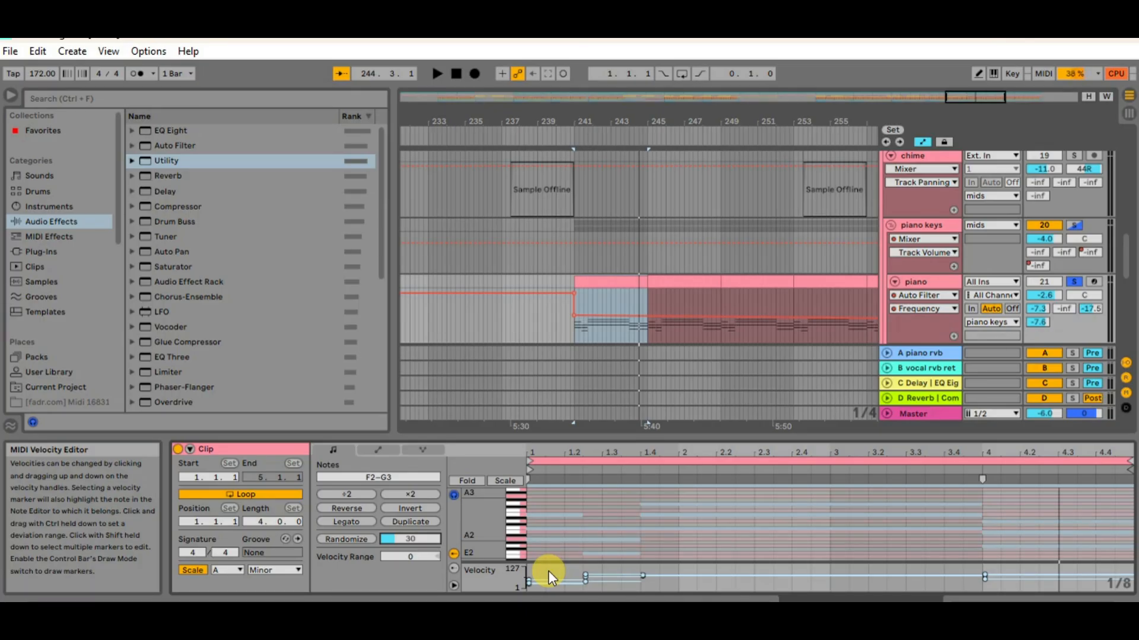
Delete the upper notes of every chord in the piano clip, keeping only the lowest note of each
{"action": "left_click", "coordinate": [558, 499]}
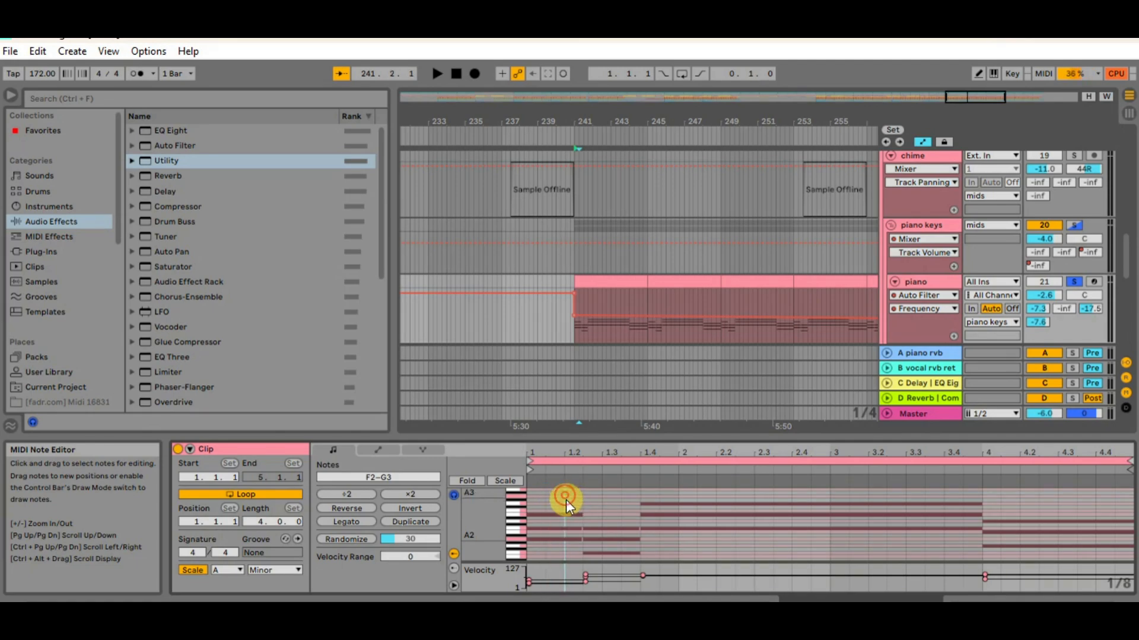
{"action": "left_click", "coordinate": [566, 515]}
{"action": "mouse_move", "coordinate": [566, 528]}
{"action": "left_mouse_down"}
{"action": "mouse_move", "coordinate": [610, 522]}
{"action": "mouse_move", "coordinate": [616, 539]}
{"action": "left_mouse_up"}
{"action": "key", "text": "Delete"}
{"action": "left_click", "coordinate": [630, 496]}
{"action": "left_click_drag", "start_coordinate": [630, 494], "coordinate": [665, 520]}
{"action": "key", "text": "Delete"}
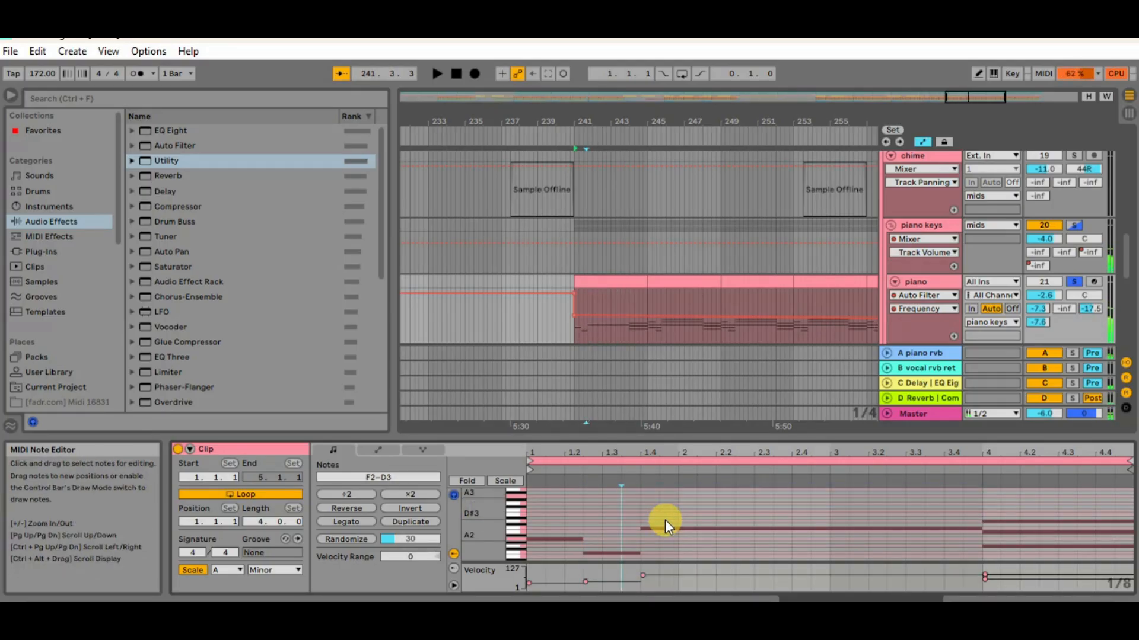
{"action": "left_click_drag", "start_coordinate": [1037, 492], "coordinate": [1005, 533]}
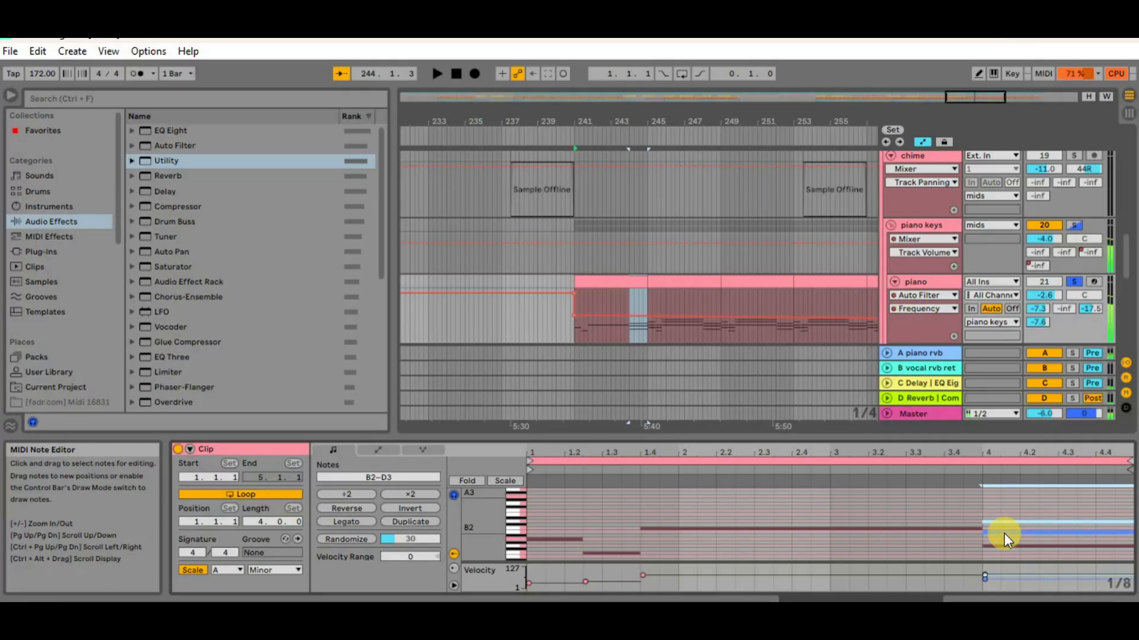
{"action": "key", "text": "Delete"}
Select all the remaining piano notes, compress them to half length and audition the faster line
{"action": "left_click_drag", "start_coordinate": [563, 517], "coordinate": [922, 548]}
{"action": "key", "text": "ctrl+a"}
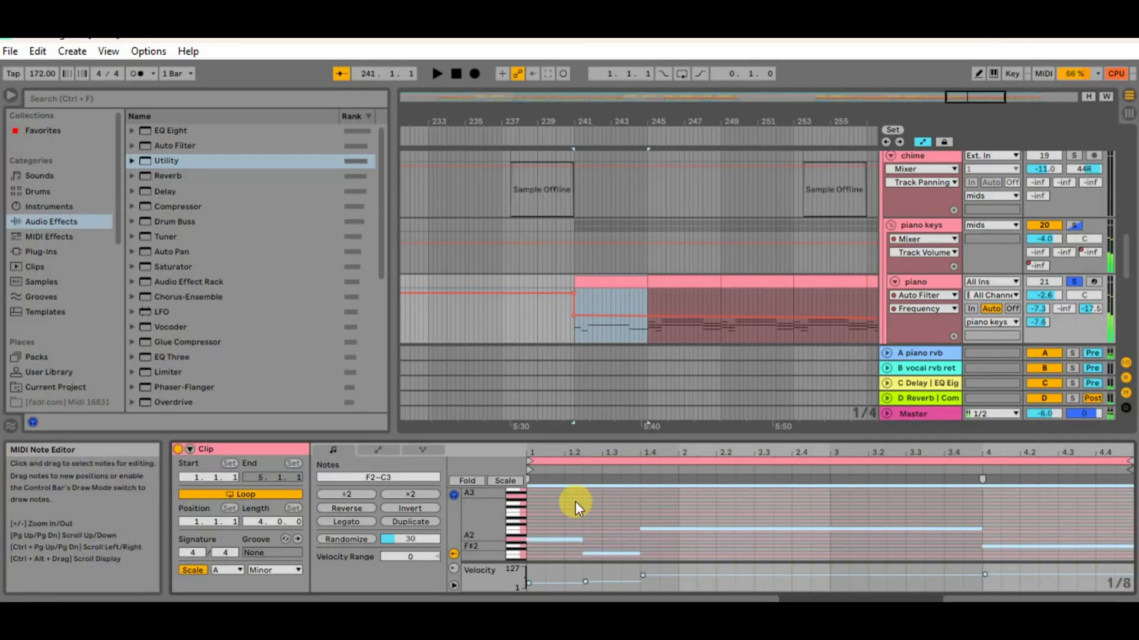
{"action": "left_click", "coordinate": [353, 496]}
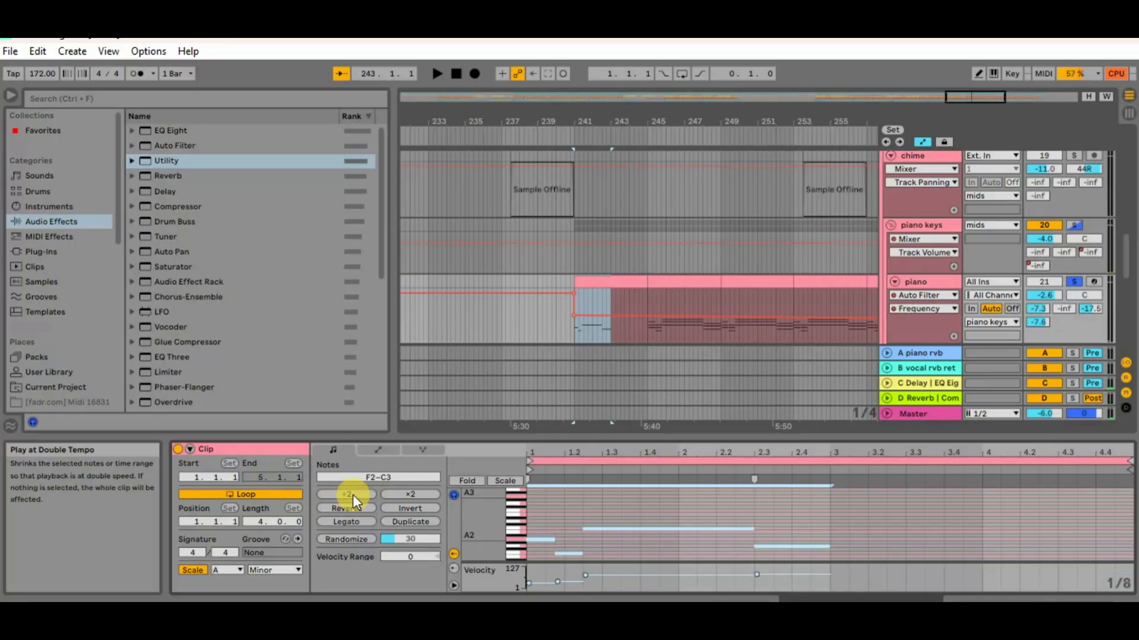
{"action": "key", "text": "space"}
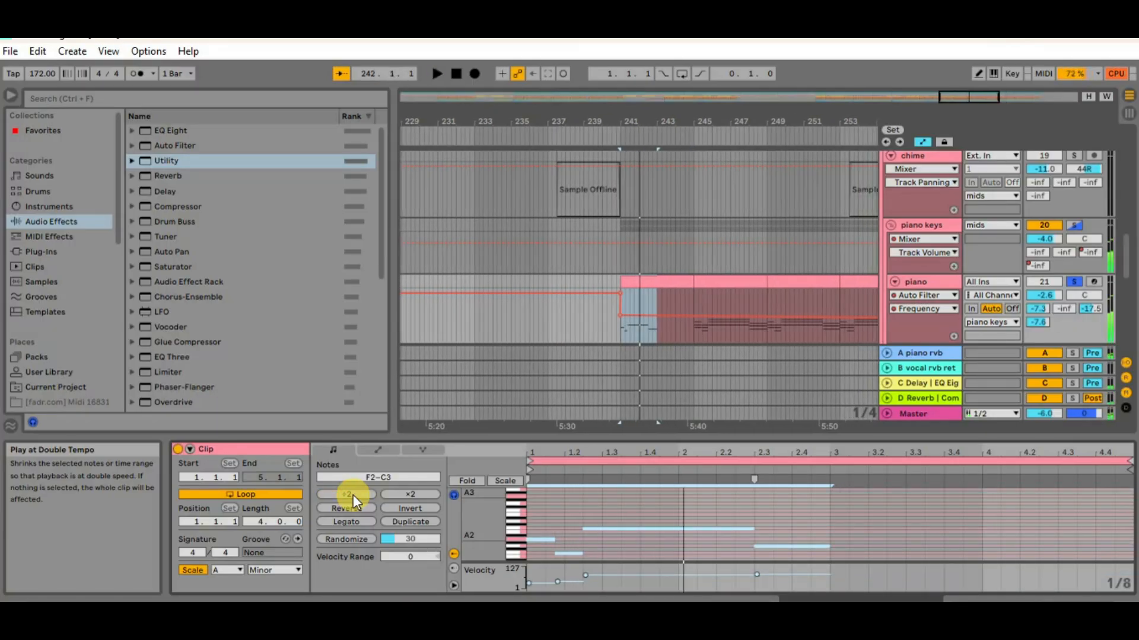
Transpose the compressed piano notes up two octaves to F4–C5 and play them back
{"action": "left_click_drag", "start_coordinate": [545, 514], "coordinate": [805, 562]}
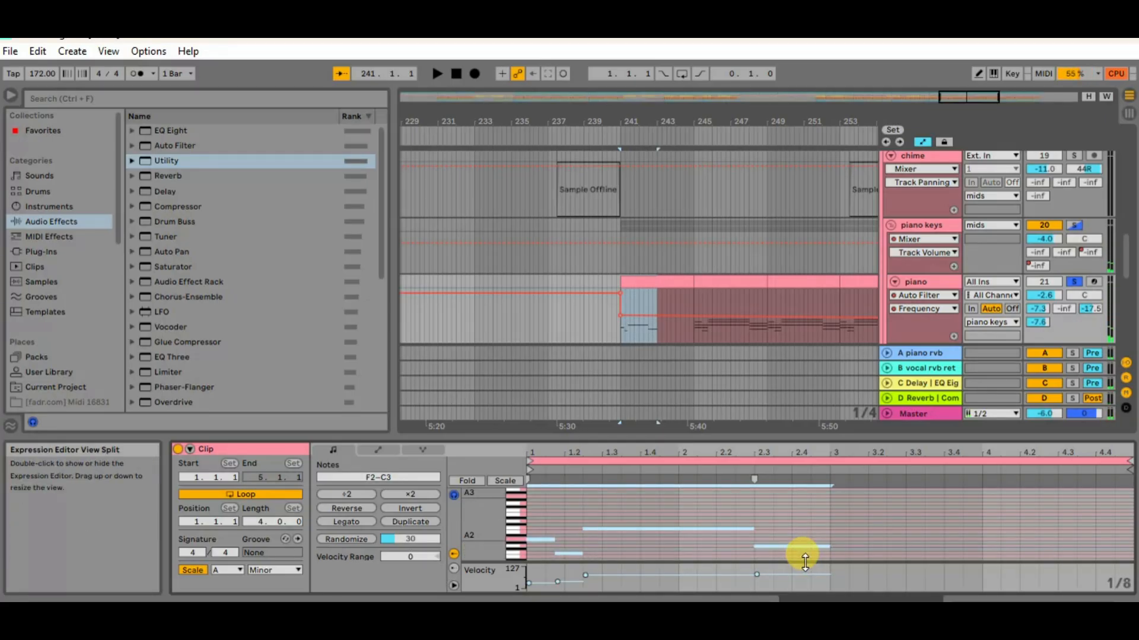
{"action": "key", "text": "shift+Up"}
{"action": "key", "text": "shift+Down"}
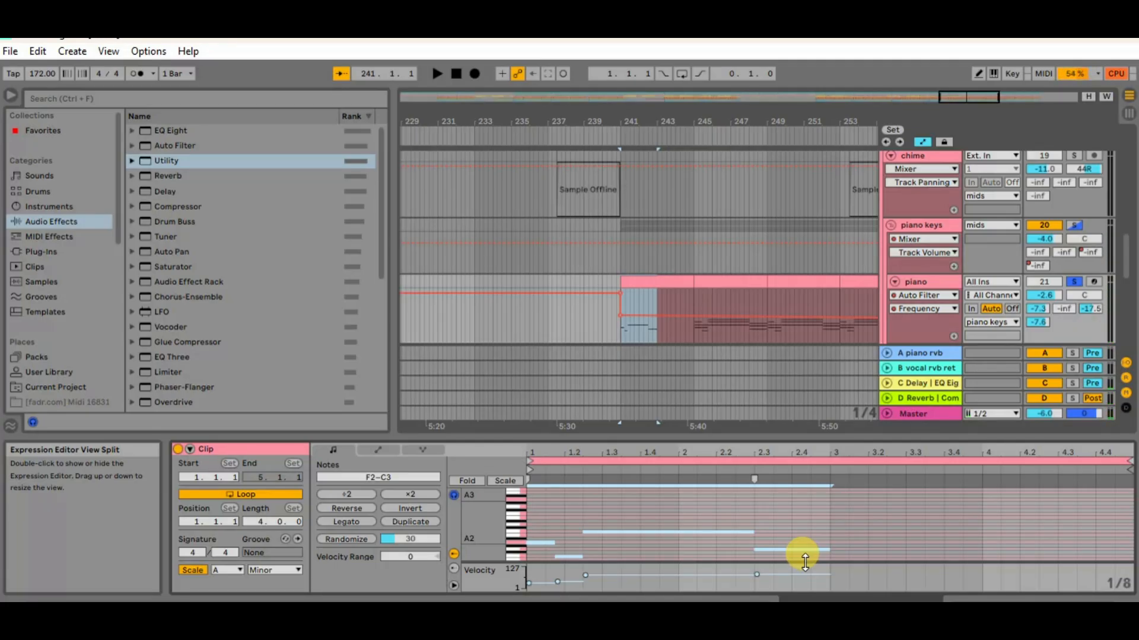
{"action": "key", "text": "shift+Up"}
{"action": "key", "text": "shift+Up"}
{"action": "key", "text": "space"}
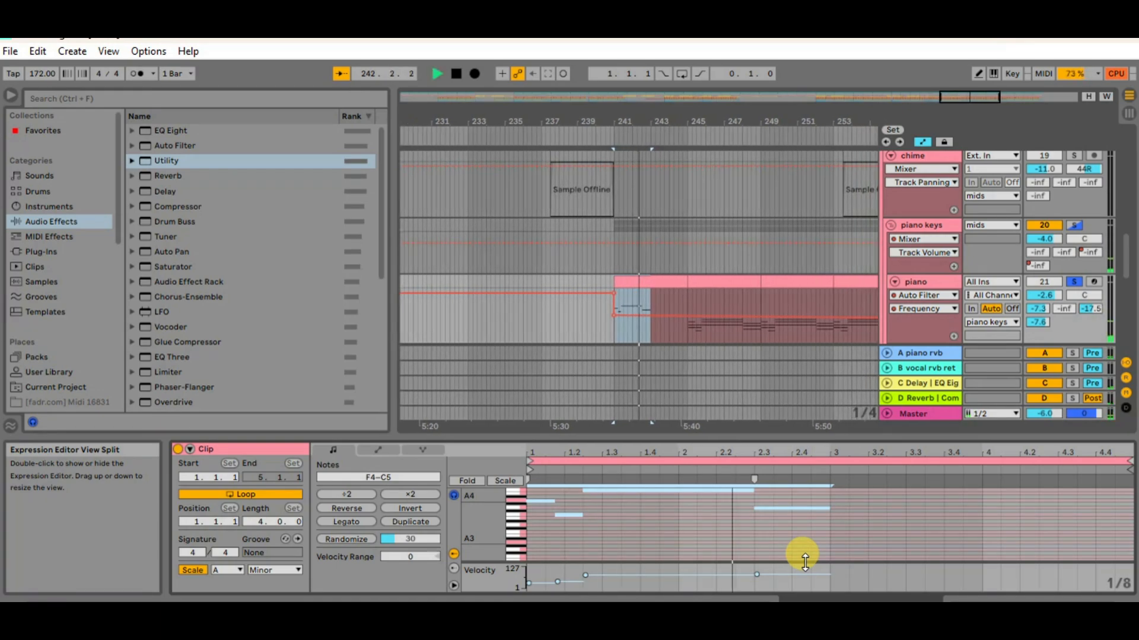
{"action": "key", "text": "space"}
Duplicate the transposed two-bar phrase into bars 3 and 4 of the piano clip and audition it
{"action": "left_click", "coordinate": [535, 492]}
{"action": "left_click_drag", "start_coordinate": [535, 492], "coordinate": [776, 532]}
{"action": "key", "text": "ctrl+d"}
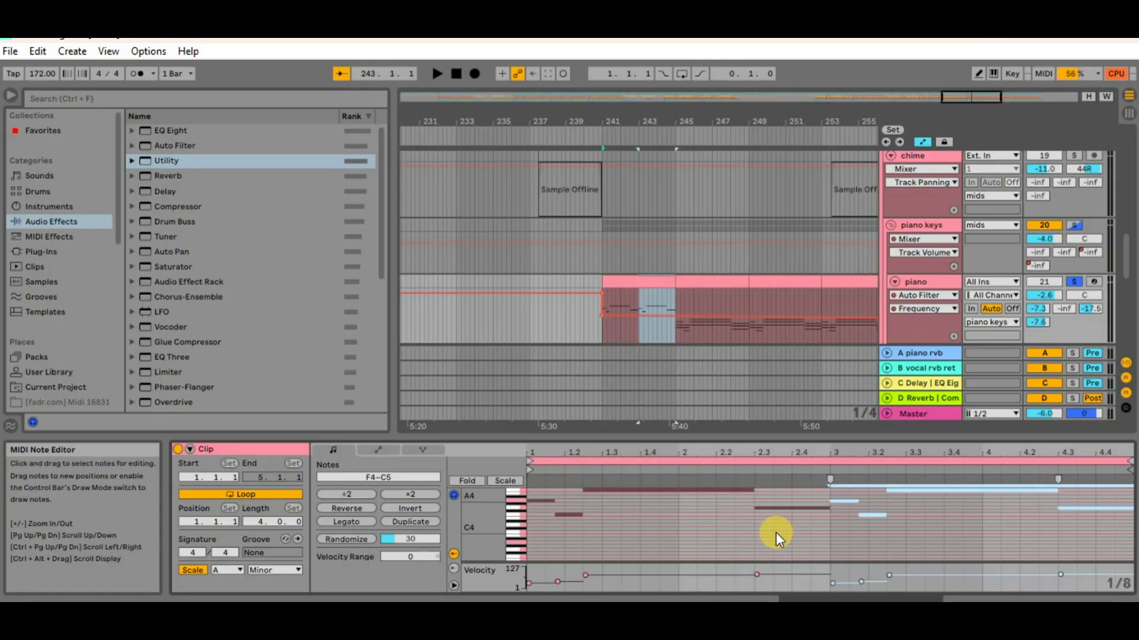
{"action": "key", "text": "space"}
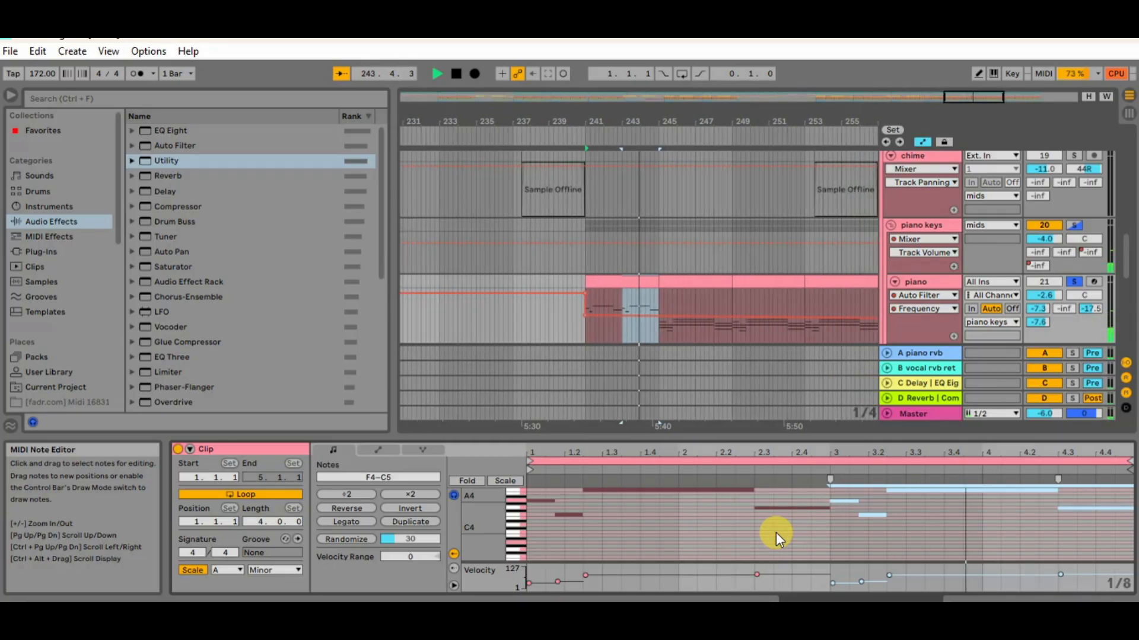
{"action": "key", "text": "space"}
Unsolo the piano track and play the arrangement from bar 193 to hear the piano melody with the bassline
{"action": "left_click", "coordinate": [1074, 282]}
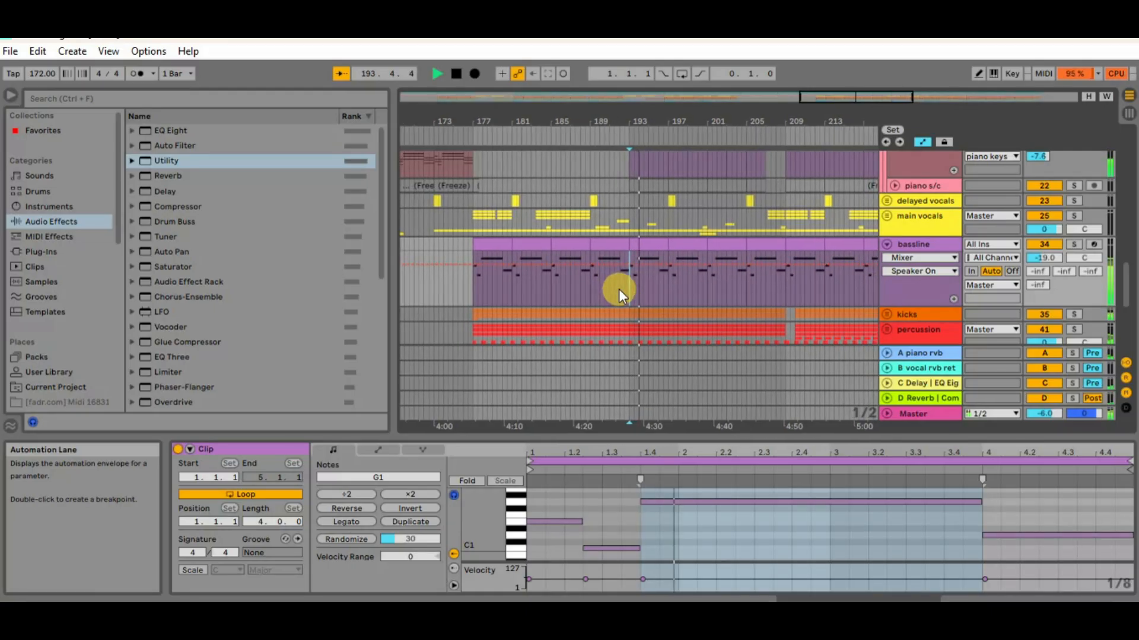
{"action": "scroll", "coordinate": [619, 288], "scroll_direction": "up", "scroll_amount": 5}
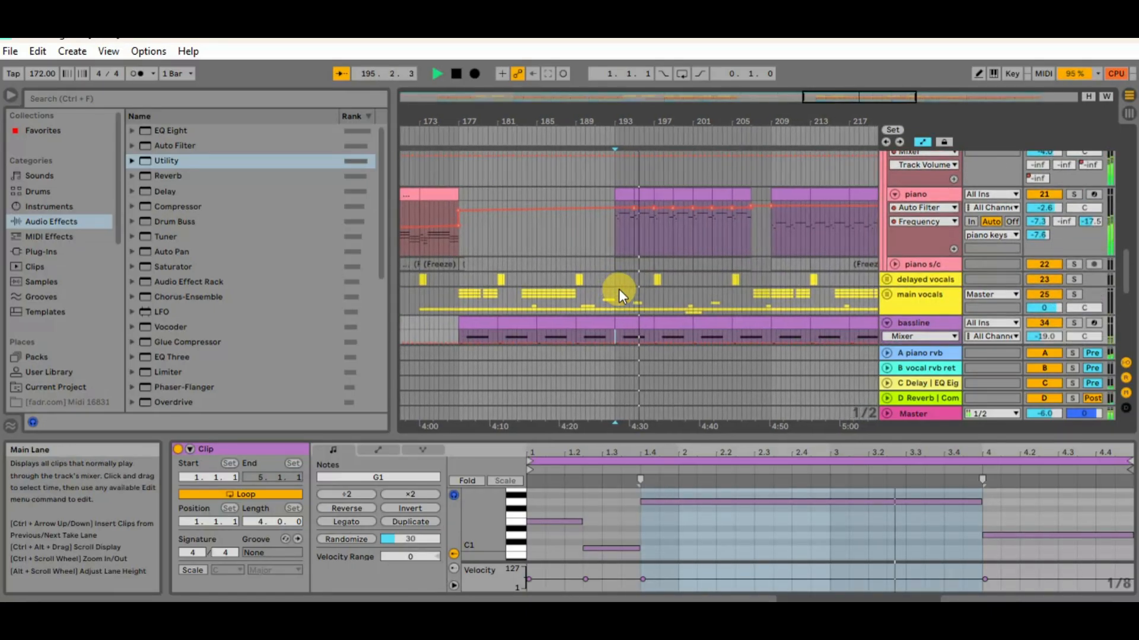
{"action": "key", "text": "space"}
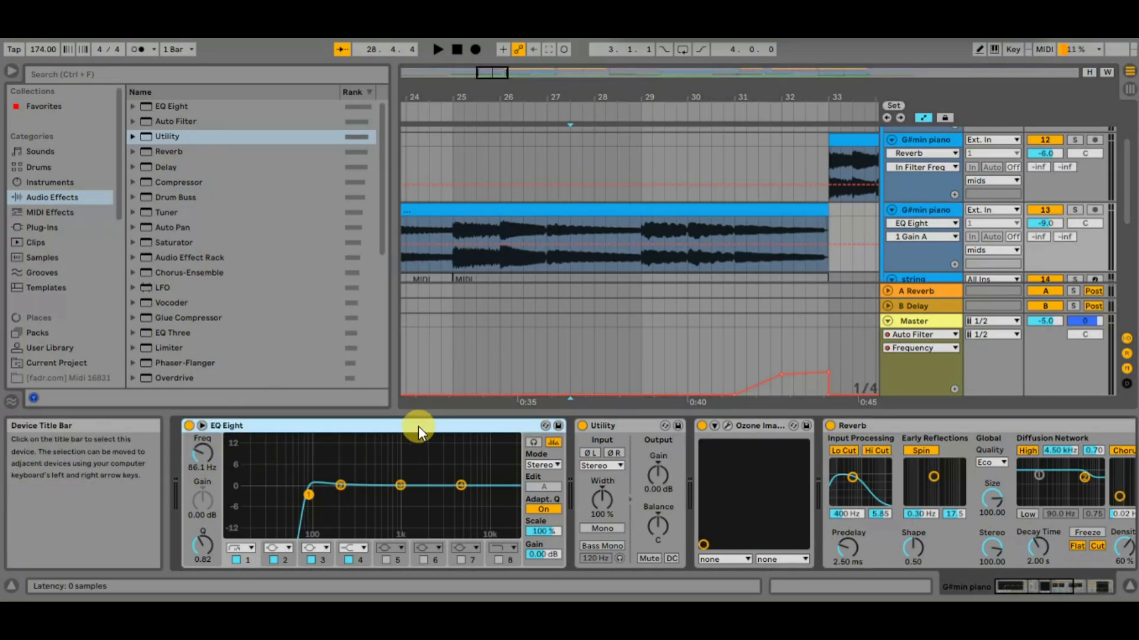
Group all the G#min piano track's devices, from EQ Eight through Delay, into an Audio Effect Rack and check its chain display
{"action": "scroll", "coordinate": [591, 449], "scroll_direction": "down", "scroll_amount": 5}
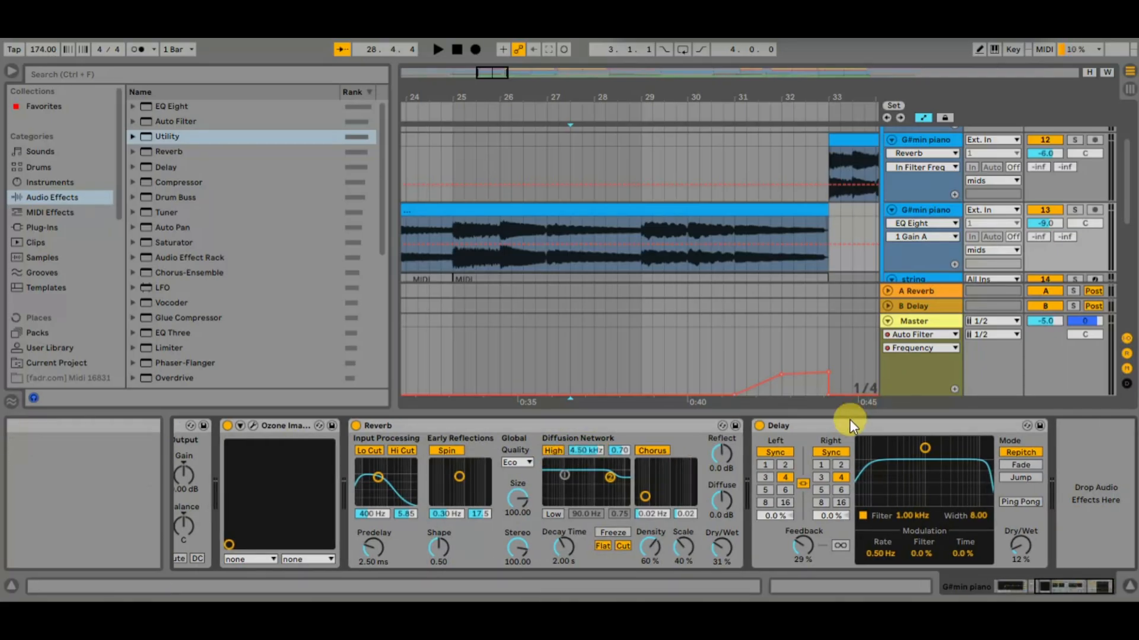
{"action": "left_click", "coordinate": [830, 426]}
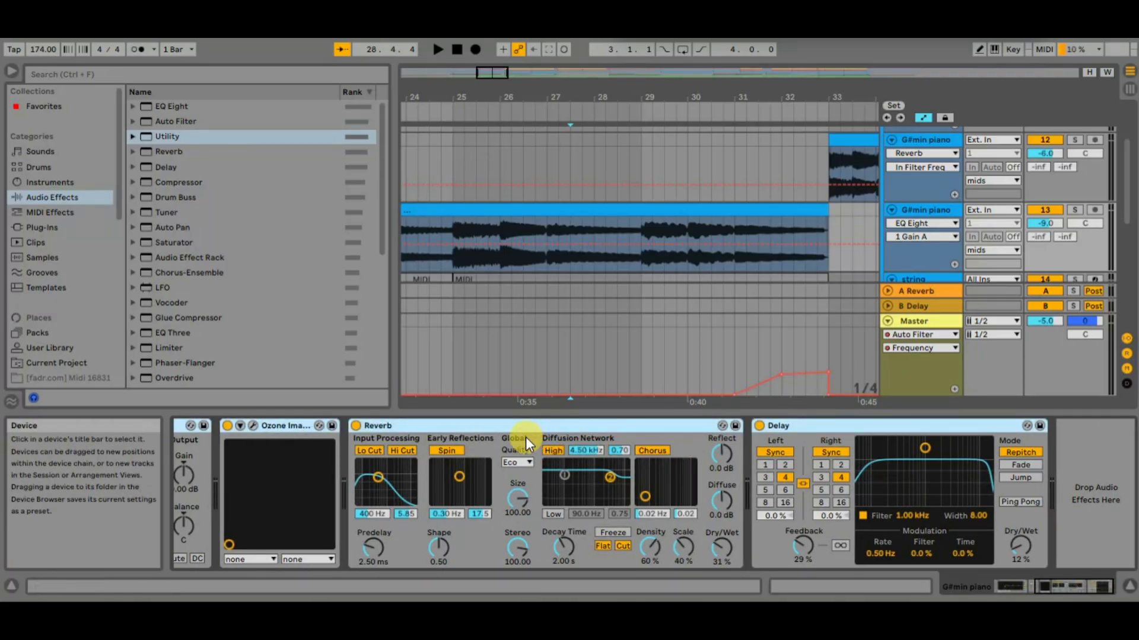
{"action": "left_click", "coordinate": [468, 423]}
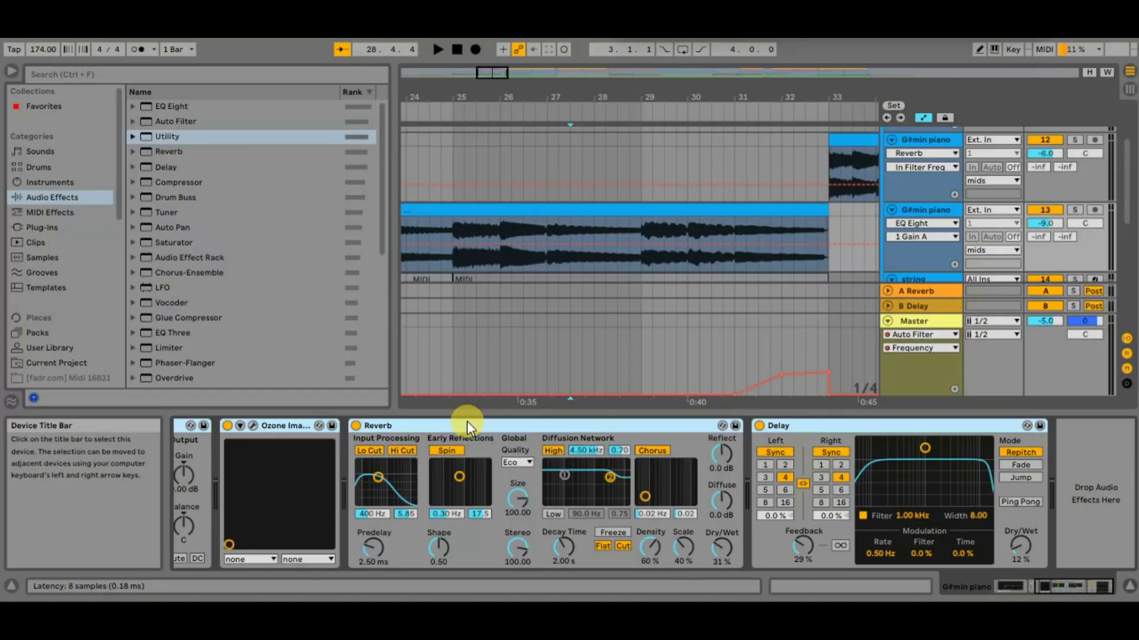
{"action": "scroll", "coordinate": [466, 421], "scroll_direction": "up", "scroll_amount": 5}
{"action": "left_click", "coordinate": [213, 503]}
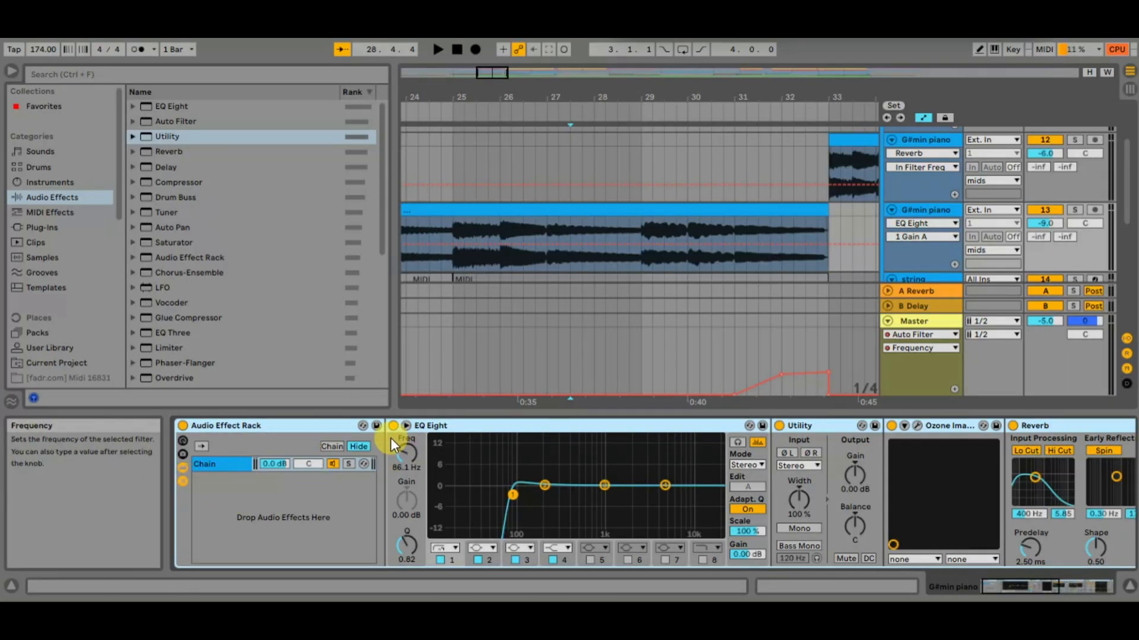
{"action": "left_click", "coordinate": [184, 479]}
{"action": "left_click", "coordinate": [184, 479]}
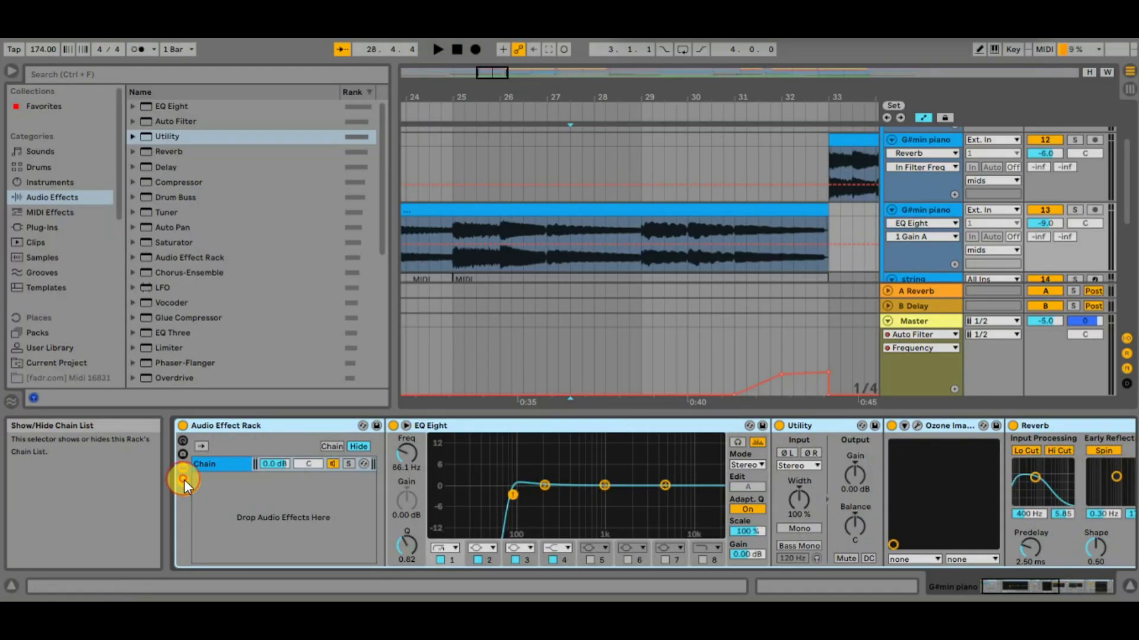
Save the Audio Effect Rack as a preset named "piano eg" and locate it in the User Library
{"action": "left_click", "coordinate": [378, 424]}
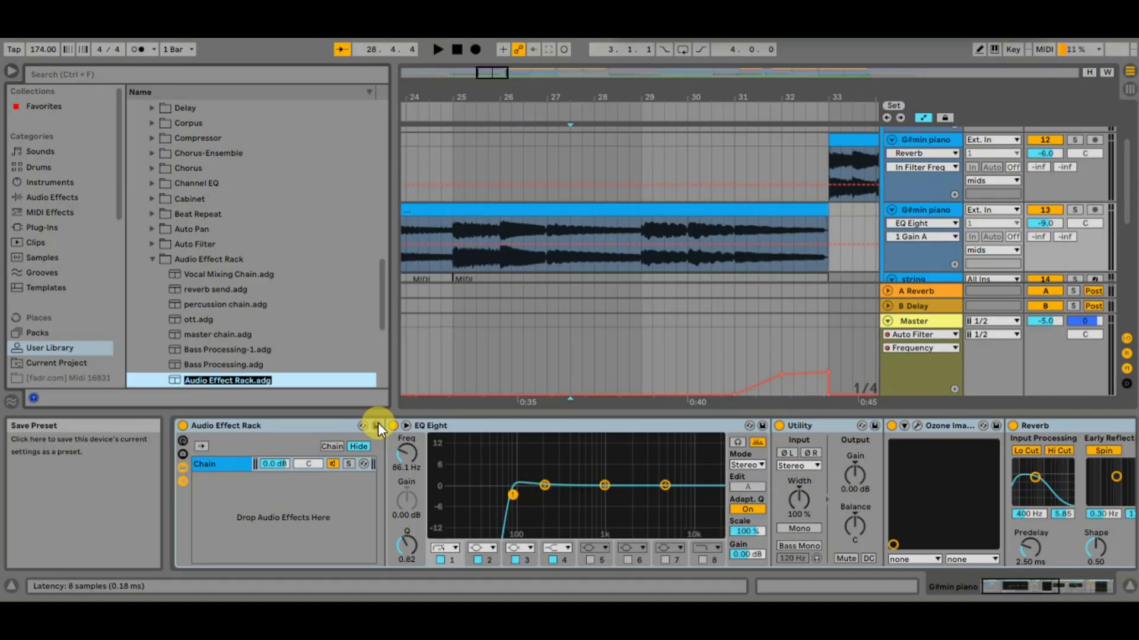
{"action": "type", "text": "piano eg"}
{"action": "key", "text": "Return"}
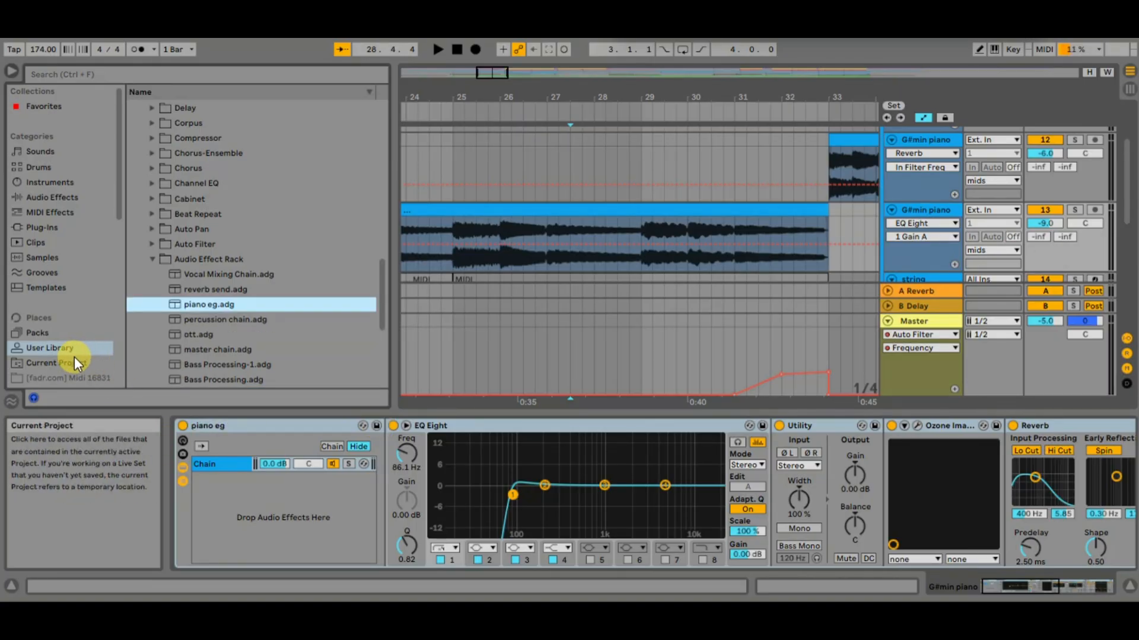
{"action": "scroll", "coordinate": [246, 245], "scroll_direction": "up", "scroll_amount": 3}
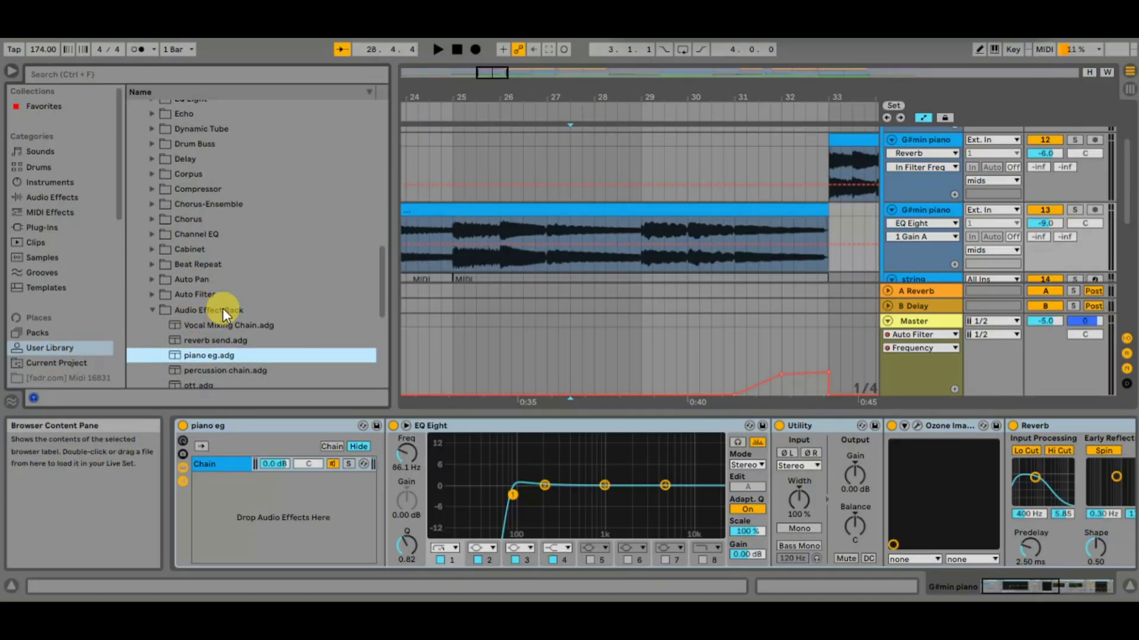
{"action": "scroll", "coordinate": [222, 307], "scroll_direction": "down", "scroll_amount": 4}
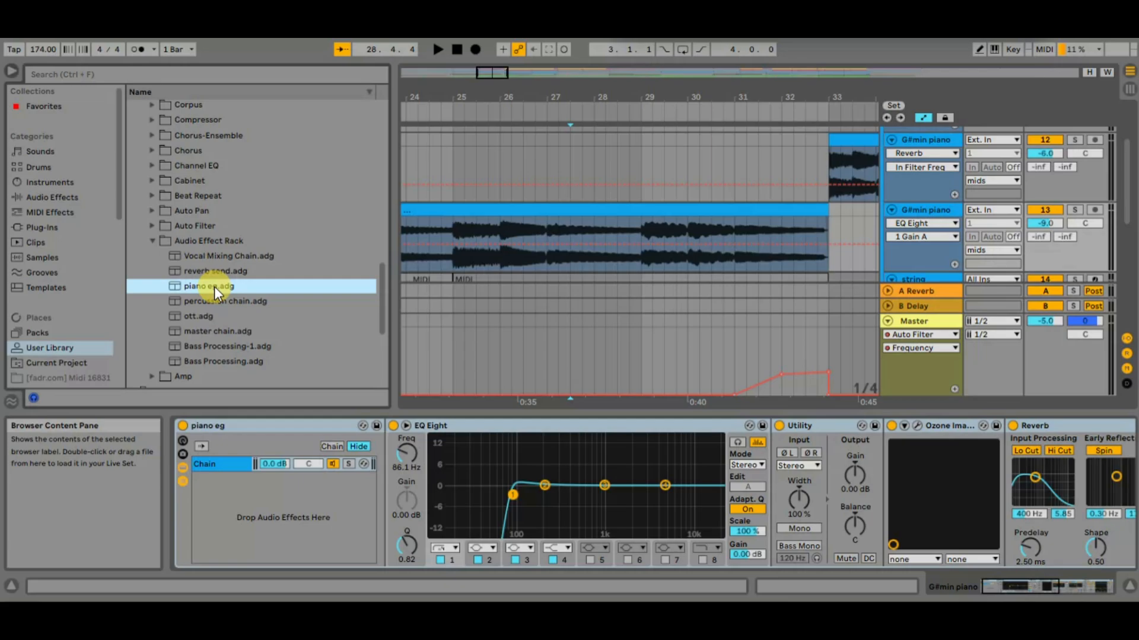